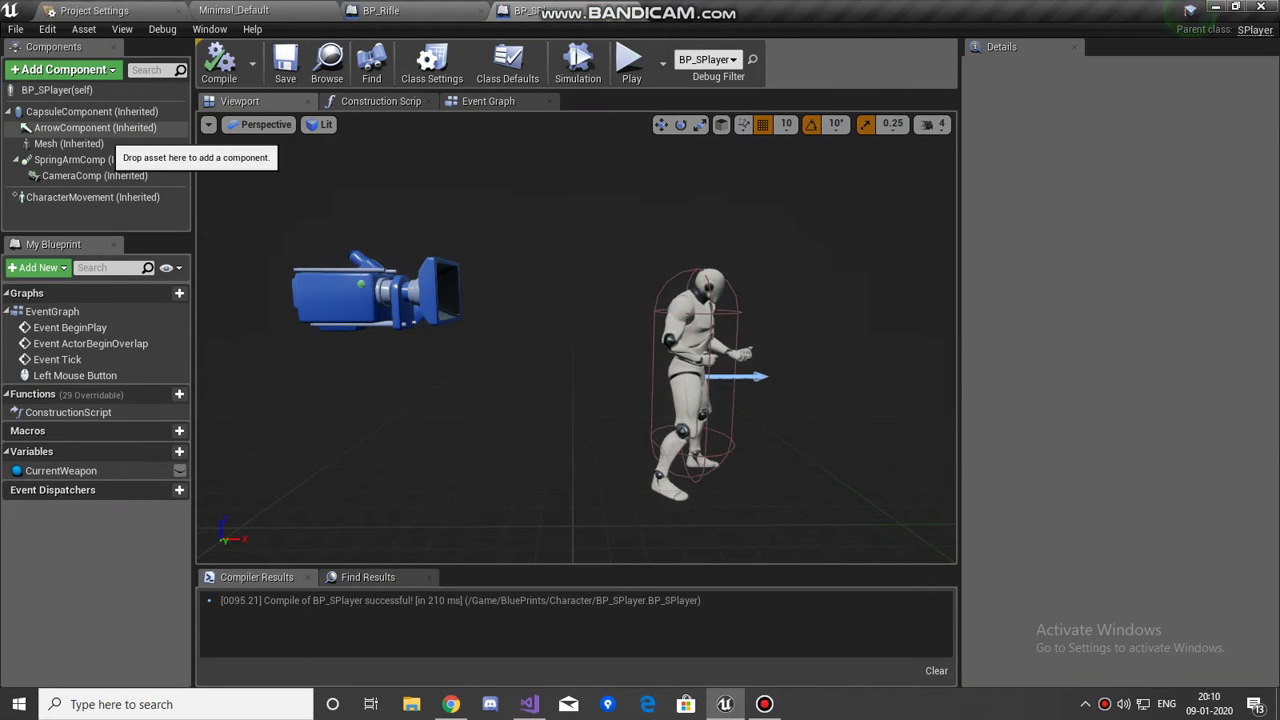
click(104, 128)
click(104, 144)
click(104, 160)
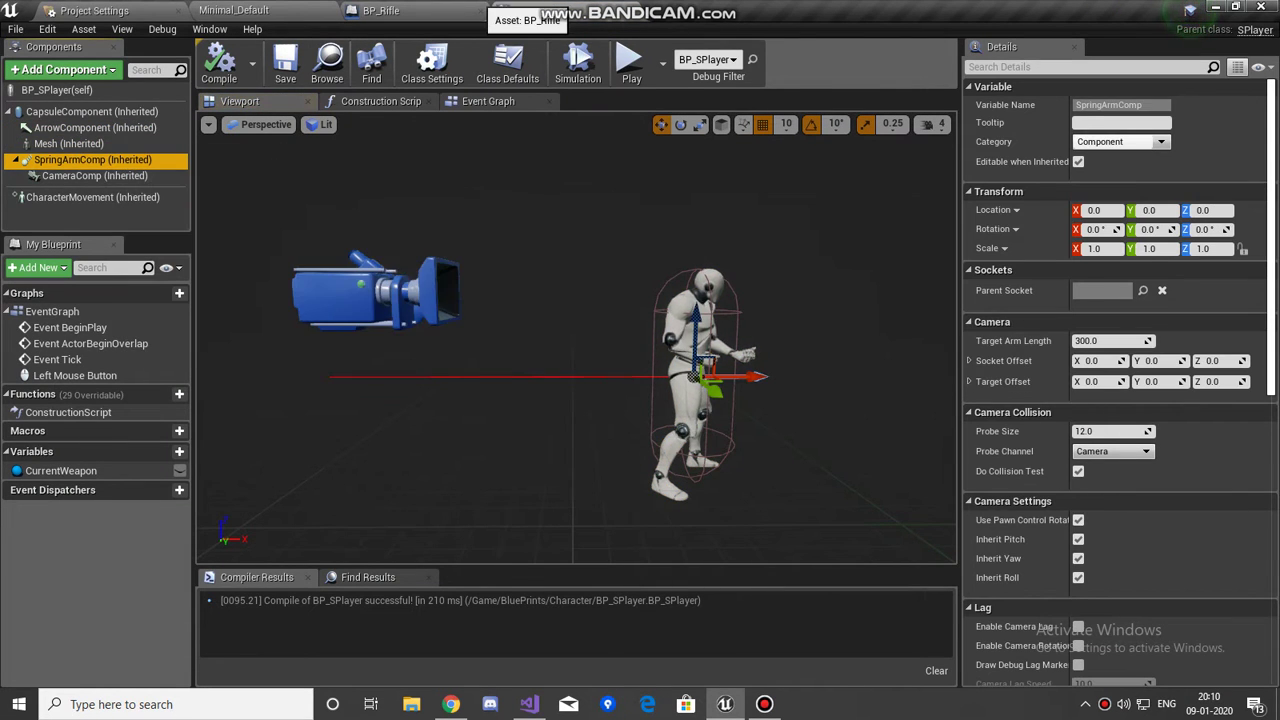
In BP_Rifle's Weapon Config, set Time Between Shots to 2, Shotcost to 1, Weapon Range to 1000 and Weapon Spread to 5, and compile.
click(420, 11)
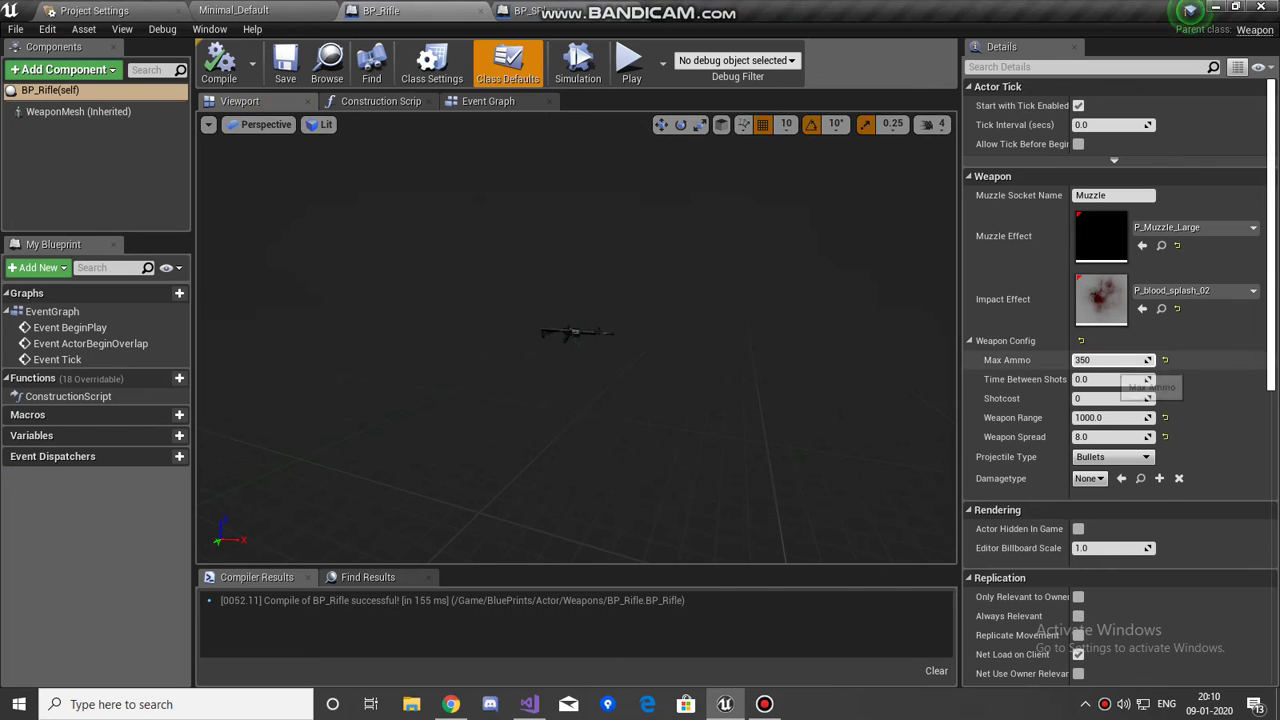
click(1096, 380)
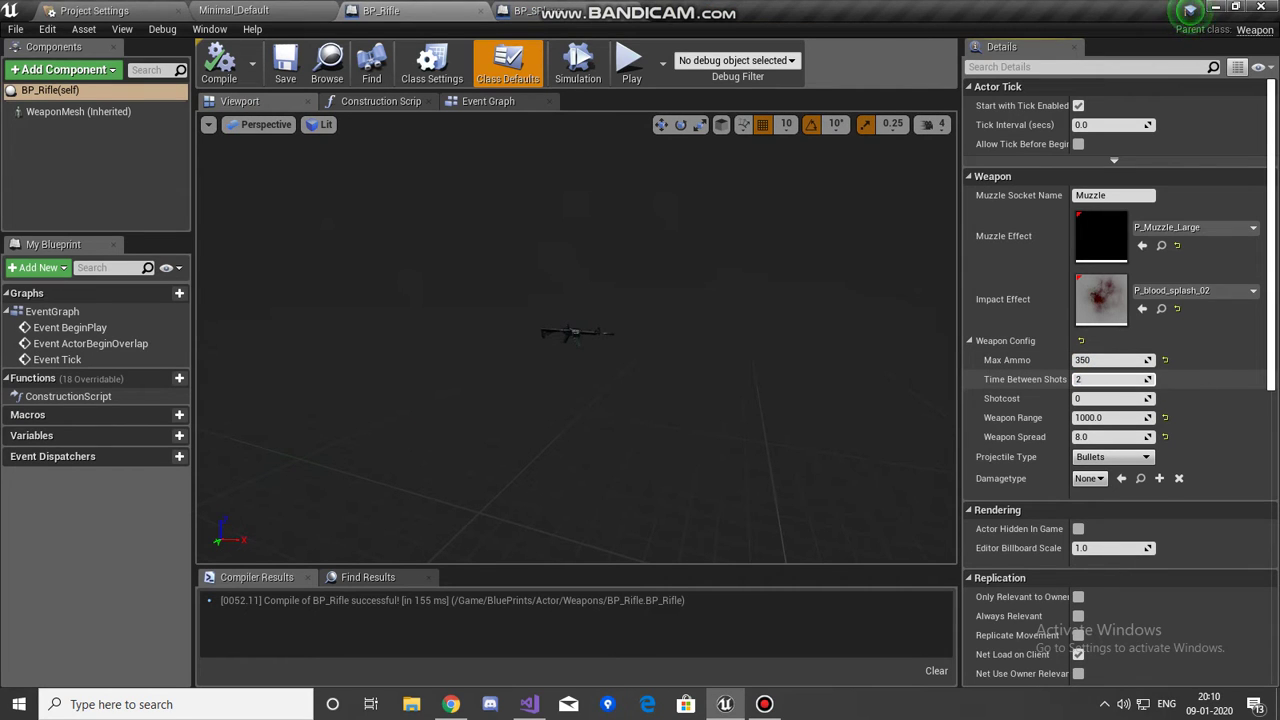
key(Return)
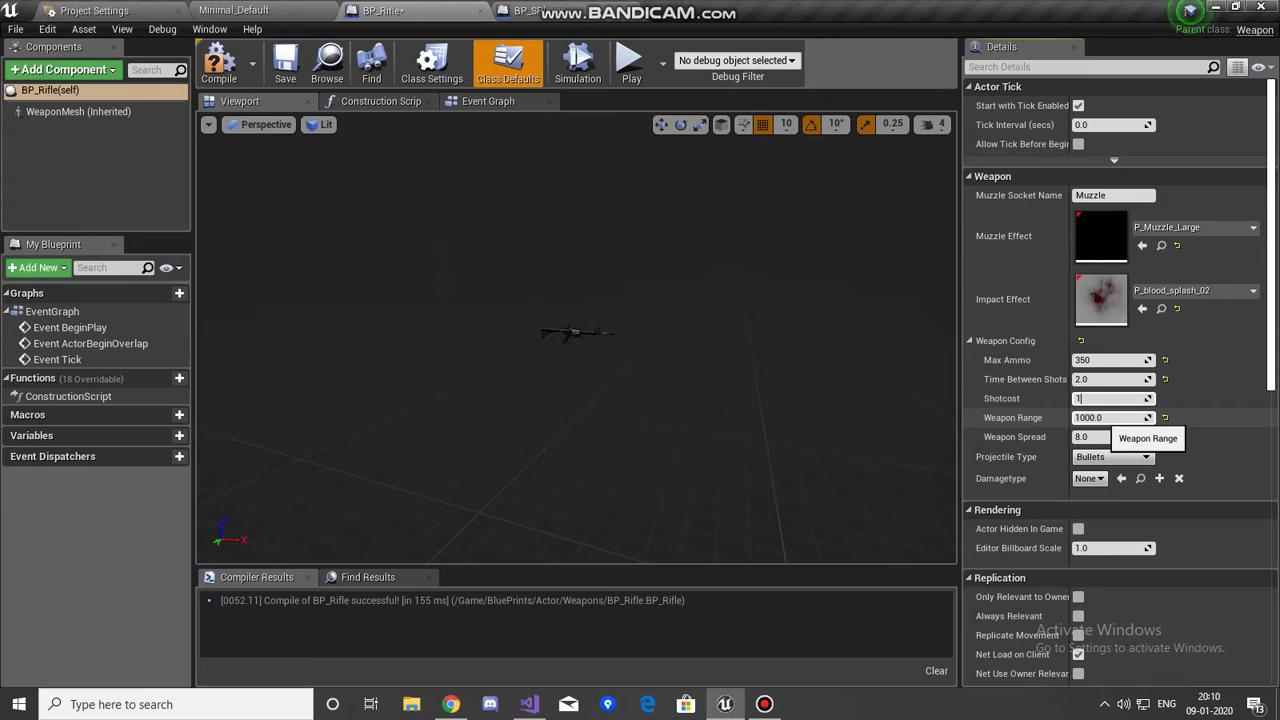
key(Tab)
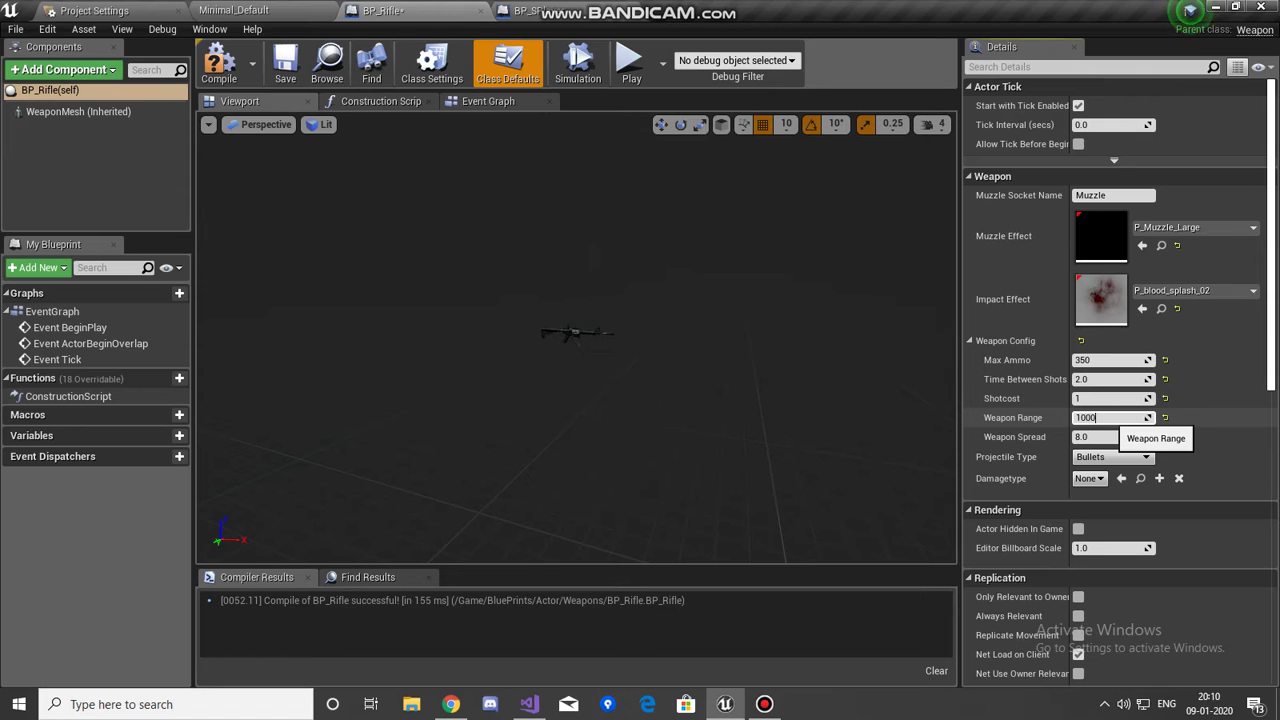
key(Return)
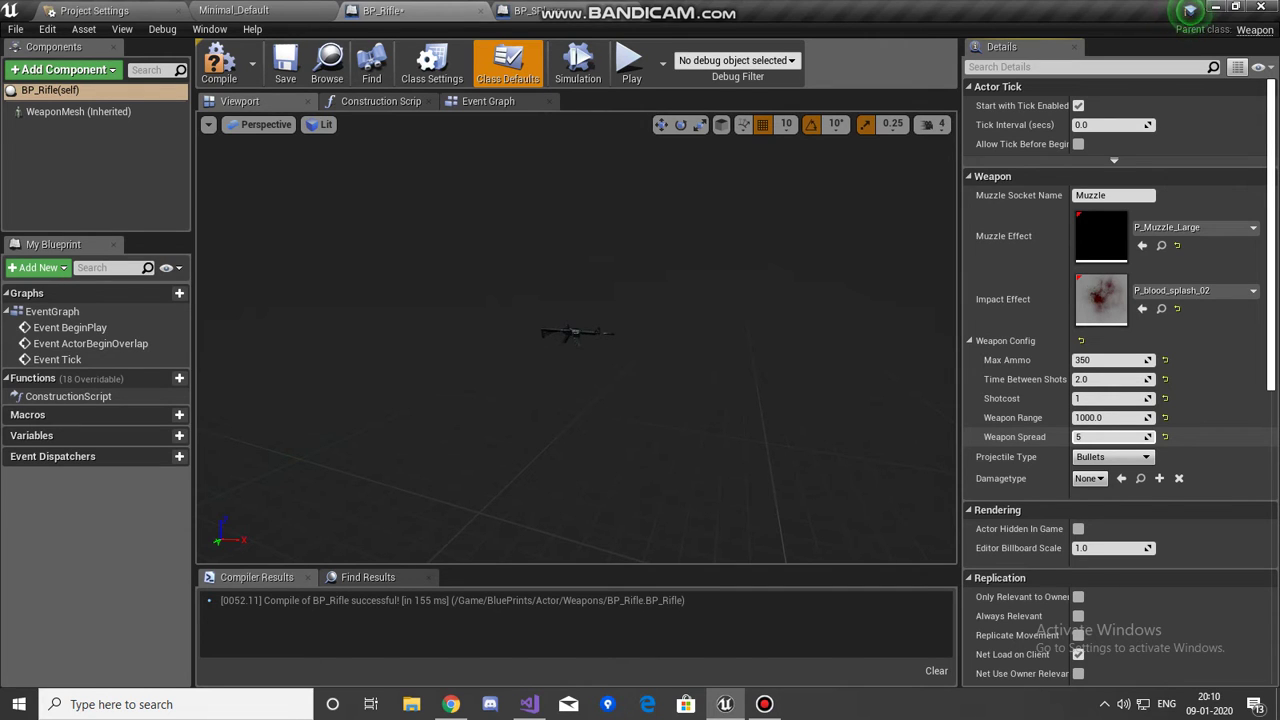
key(Return)
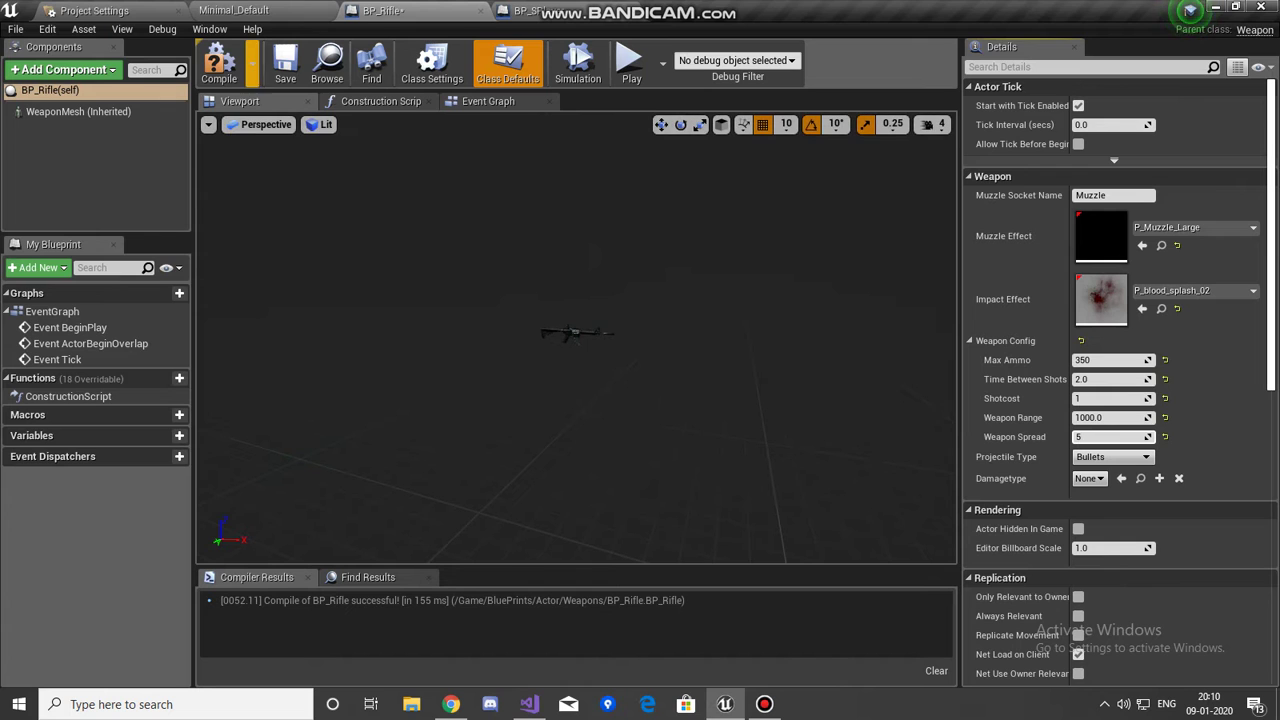
click(219, 64)
Play-test the Minimal_Default level, firing the rifle at the mannequin from far and near, and end the session.
click(234, 11)
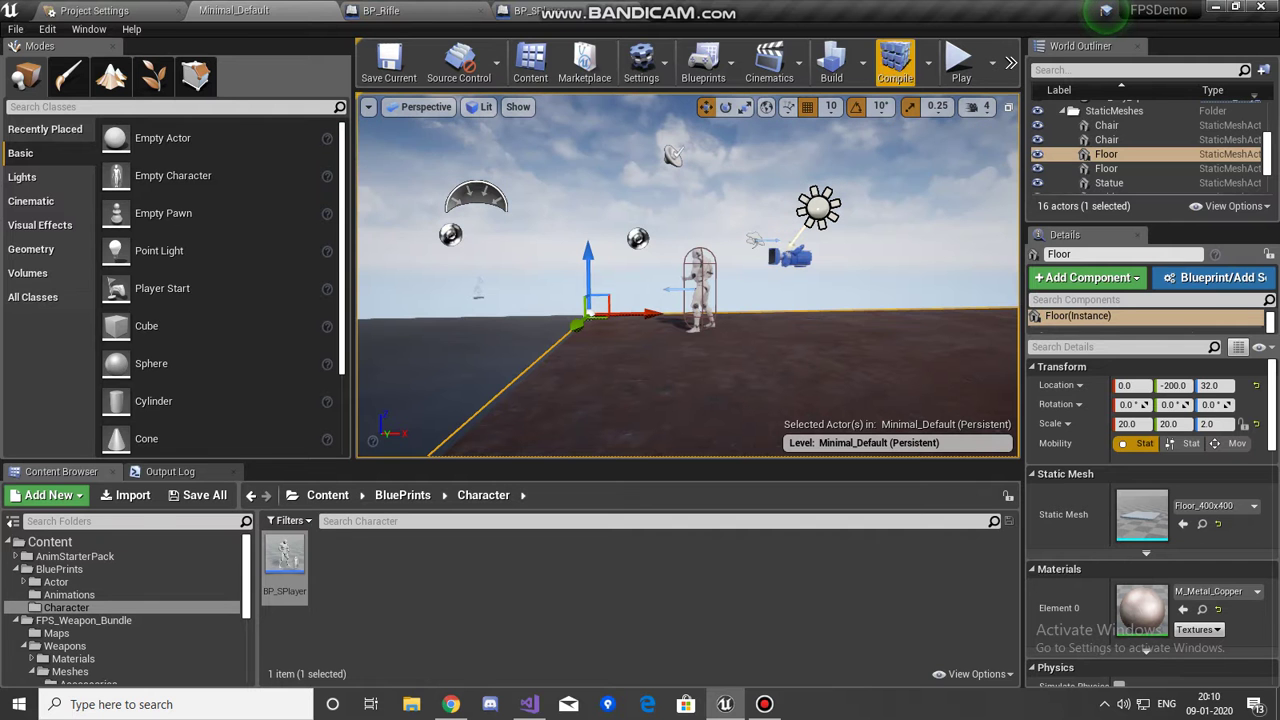
click(960, 62)
click(688, 276)
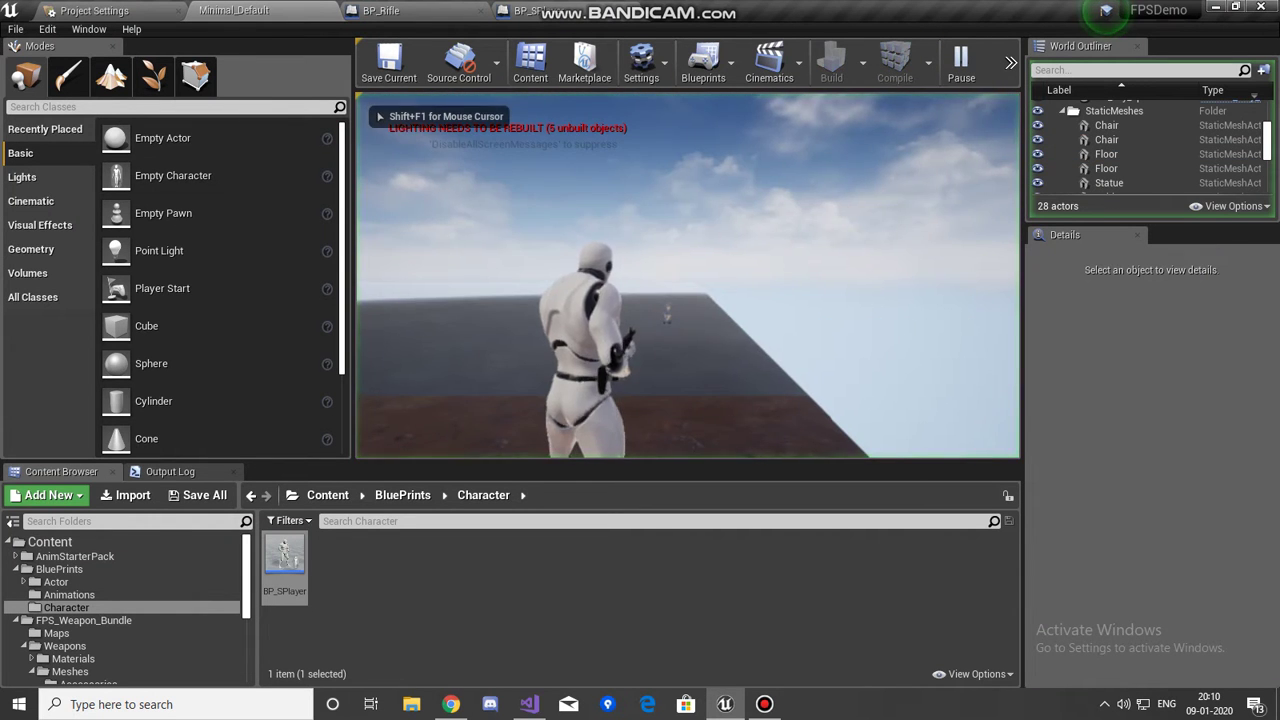
click(688, 276)
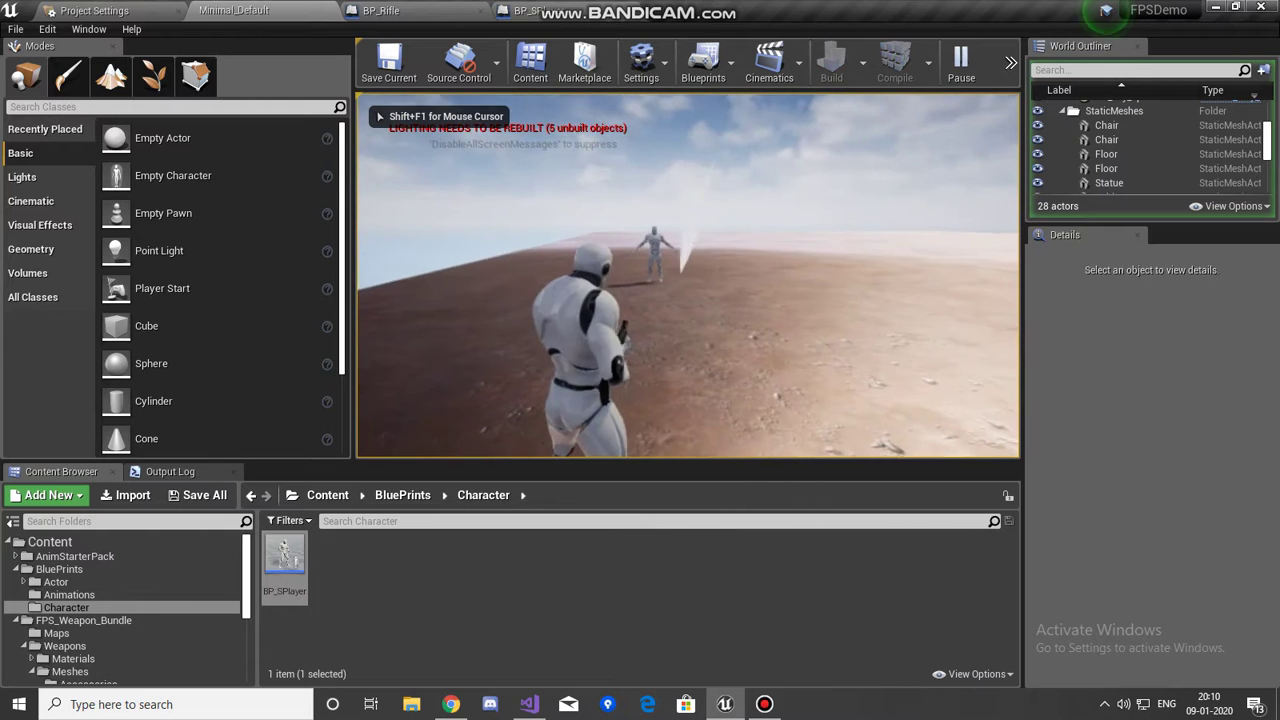
key(w)
click(688, 276)
click(688, 276)
click(688, 276)
key(w)
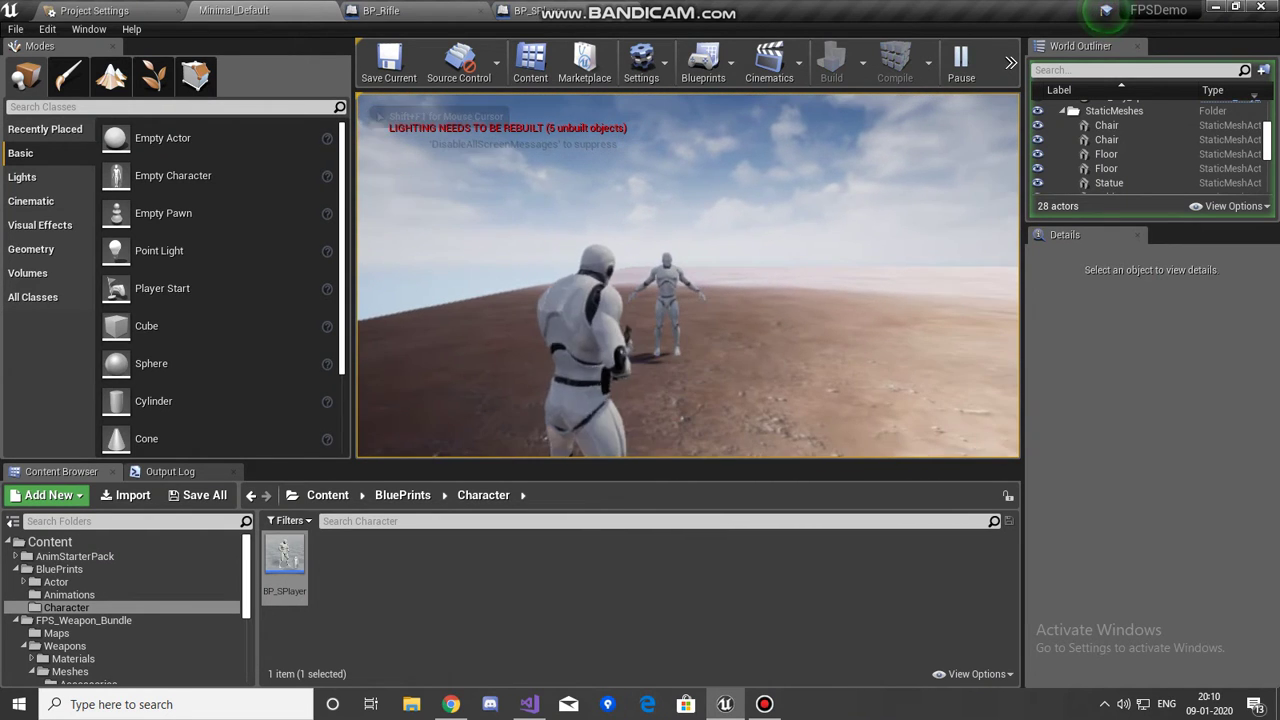
click(688, 276)
click(688, 276)
click(688, 276)
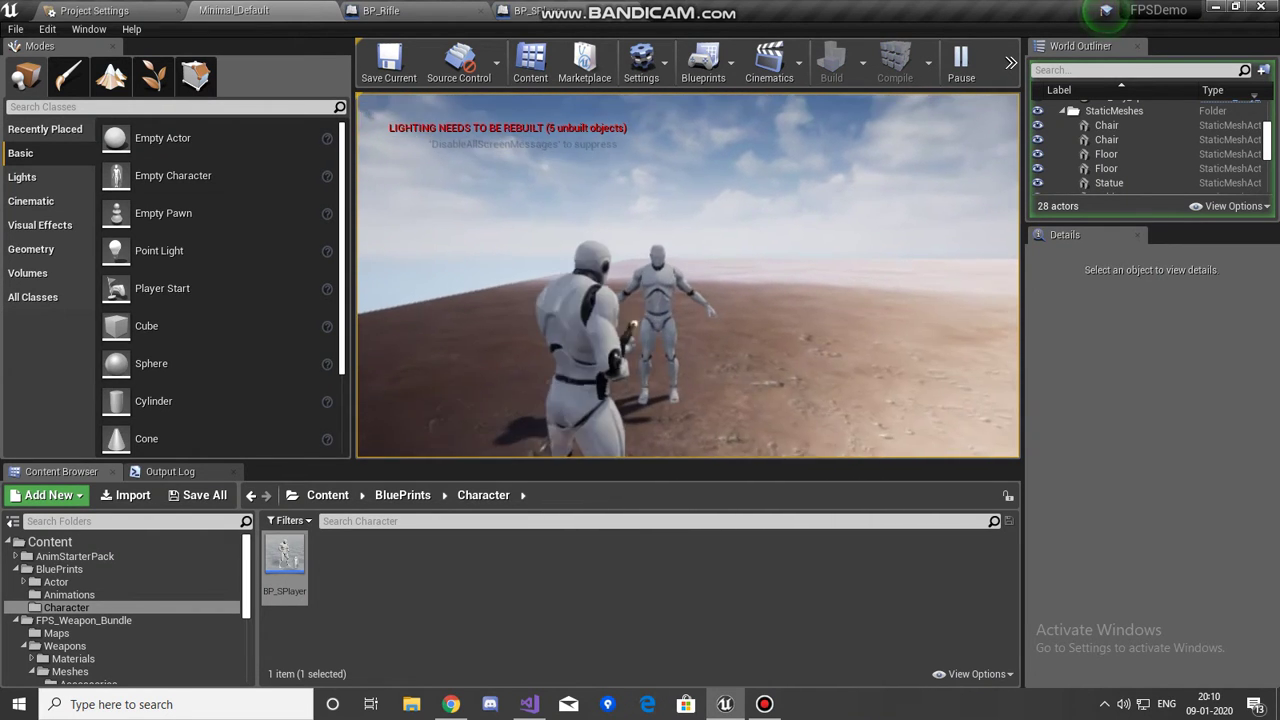
click(688, 275)
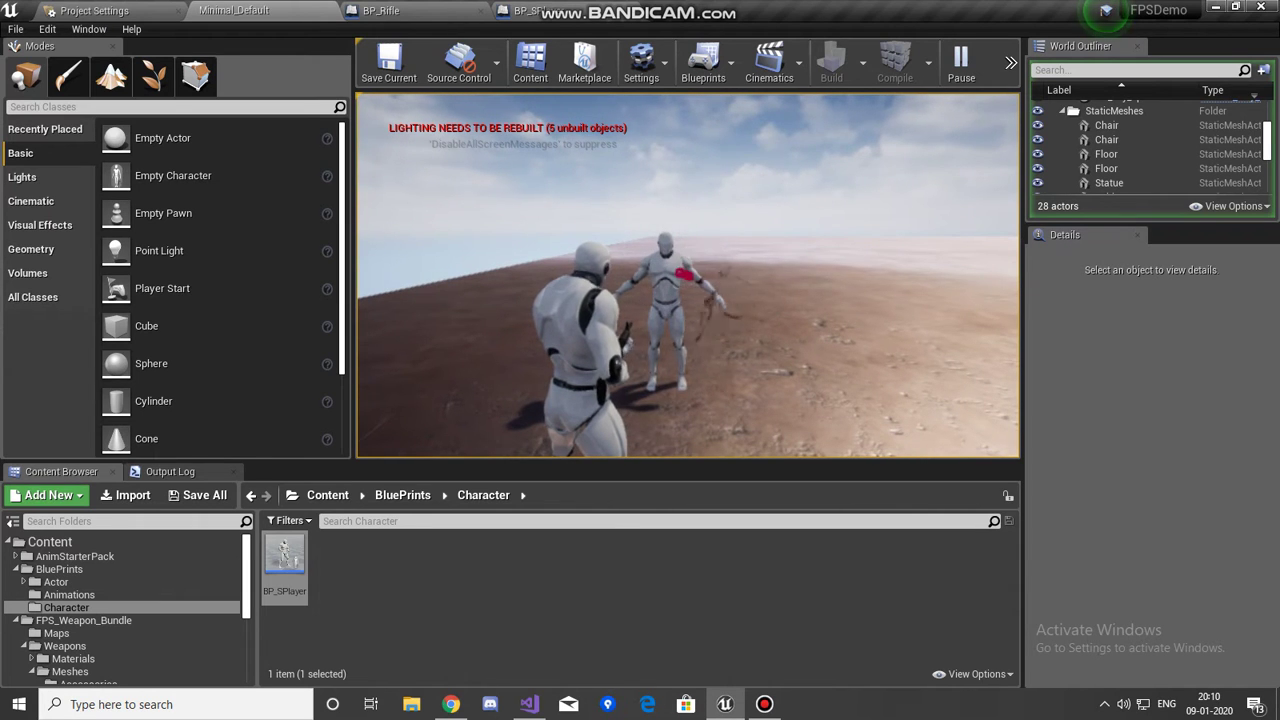
click(688, 275)
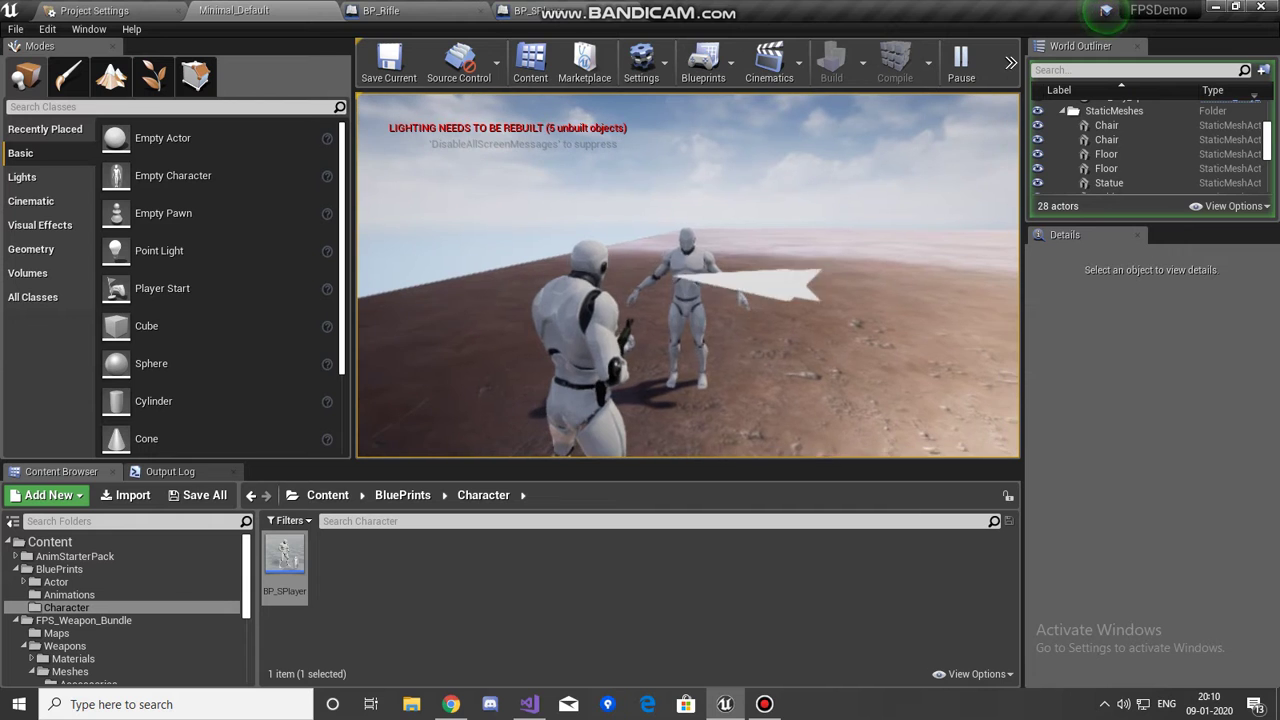
click(688, 275)
click(688, 275)
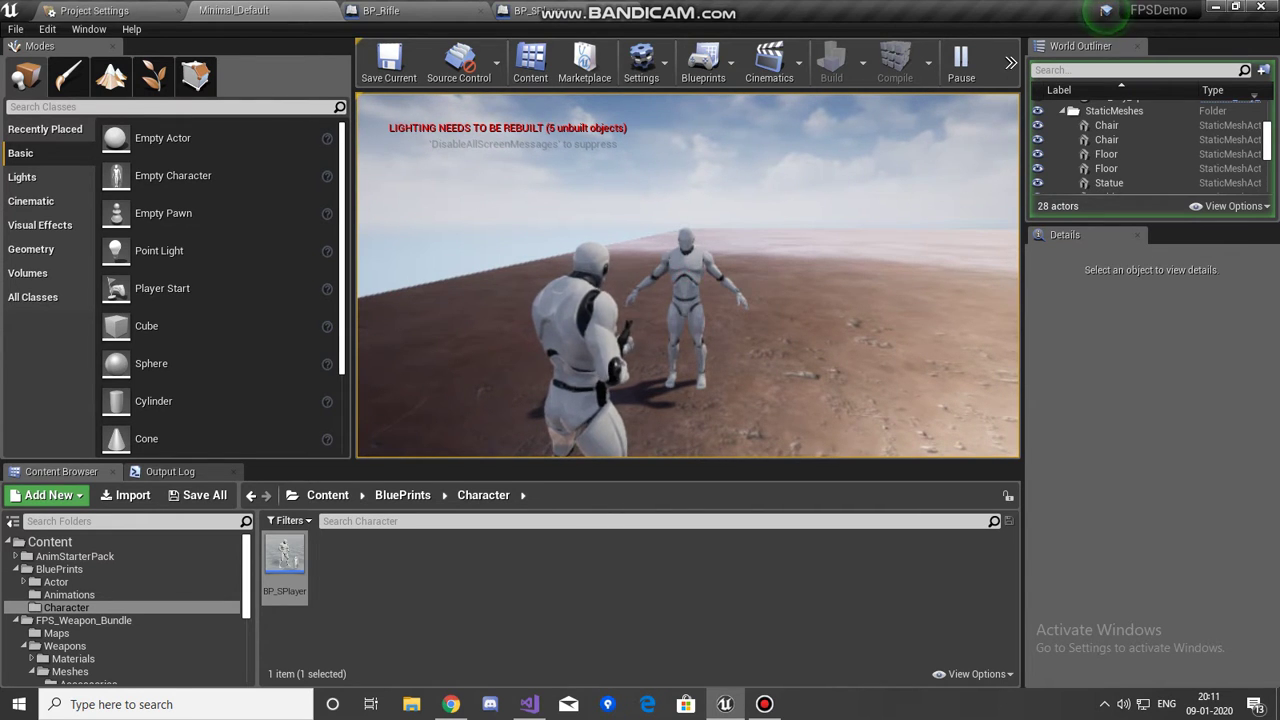
key(Escape)
Set BP_Rifle's Projectile Type to Spread, Weapon Spread to 10, Weapon Range to 200 and Shotcost to 5, and compile and save the blueprint.
click(552, 11)
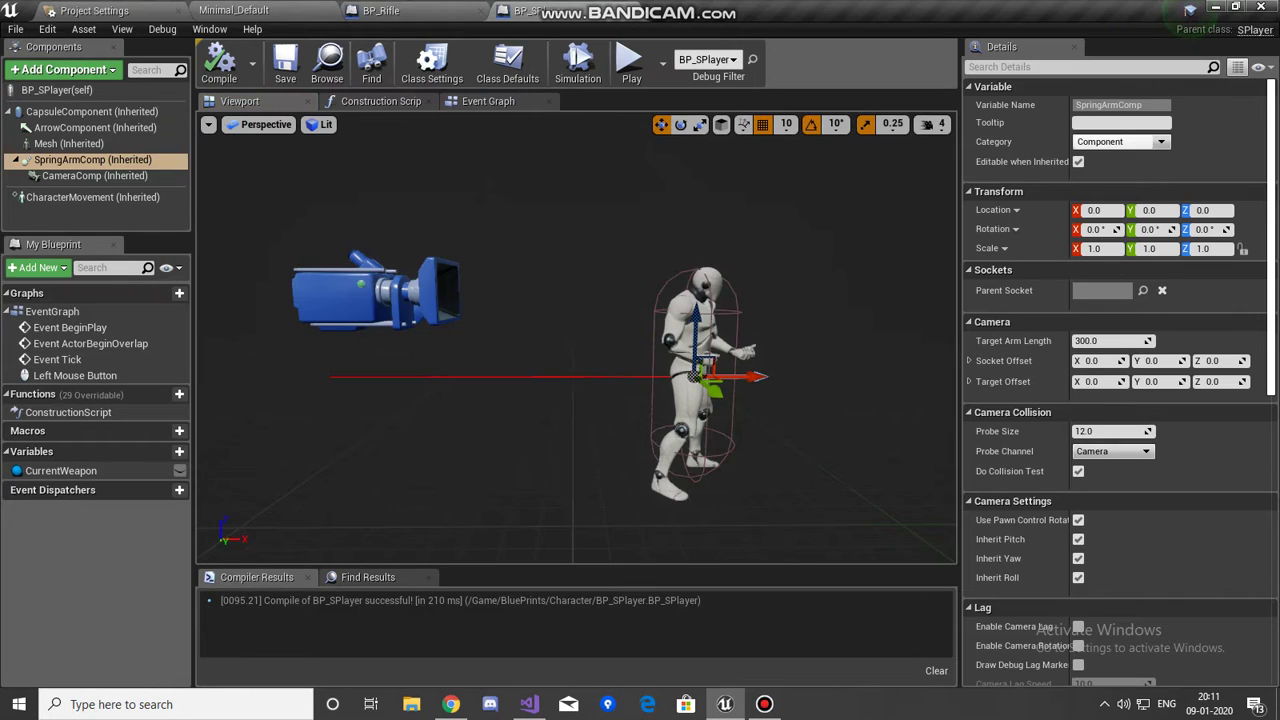
click(390, 10)
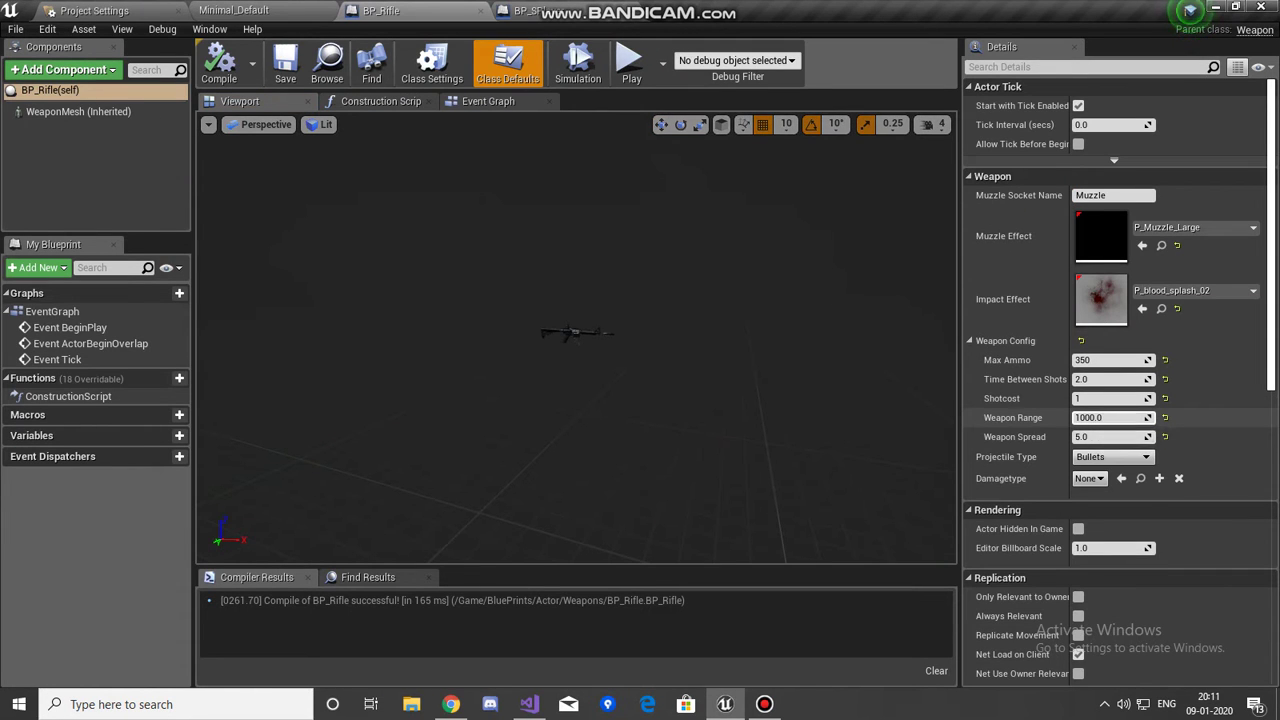
click(1113, 456)
click(1095, 480)
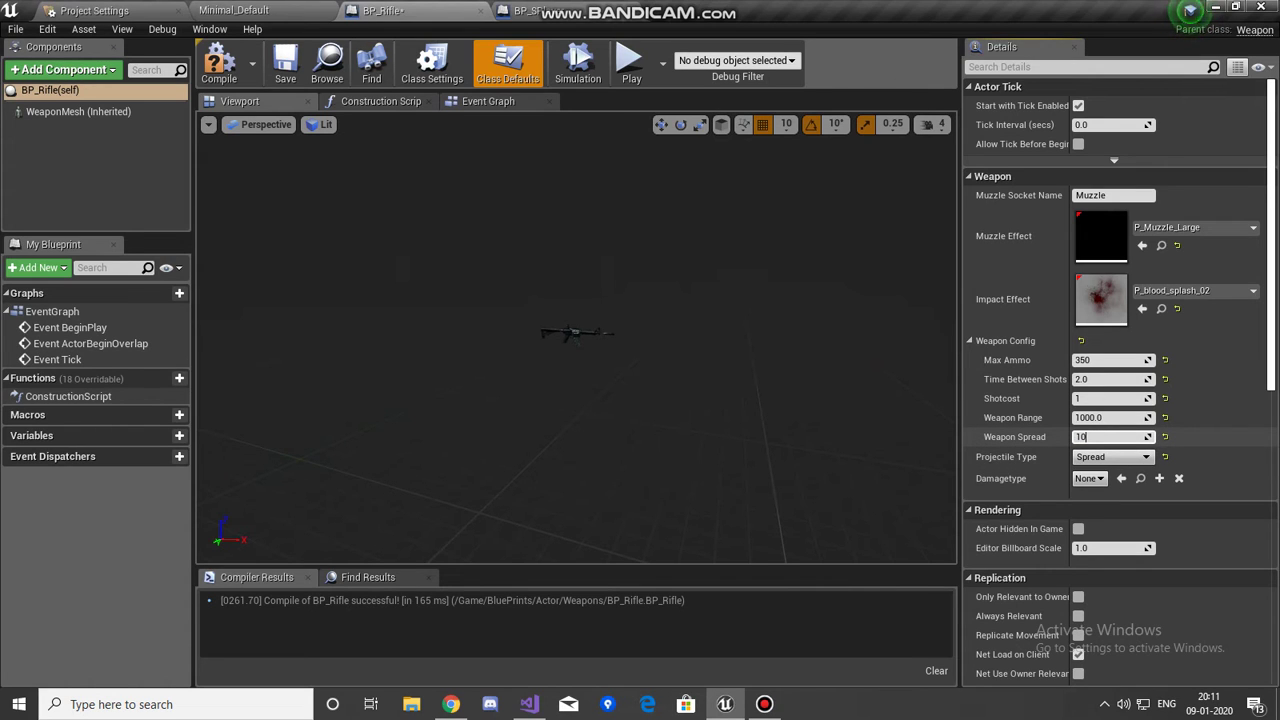
key(Return)
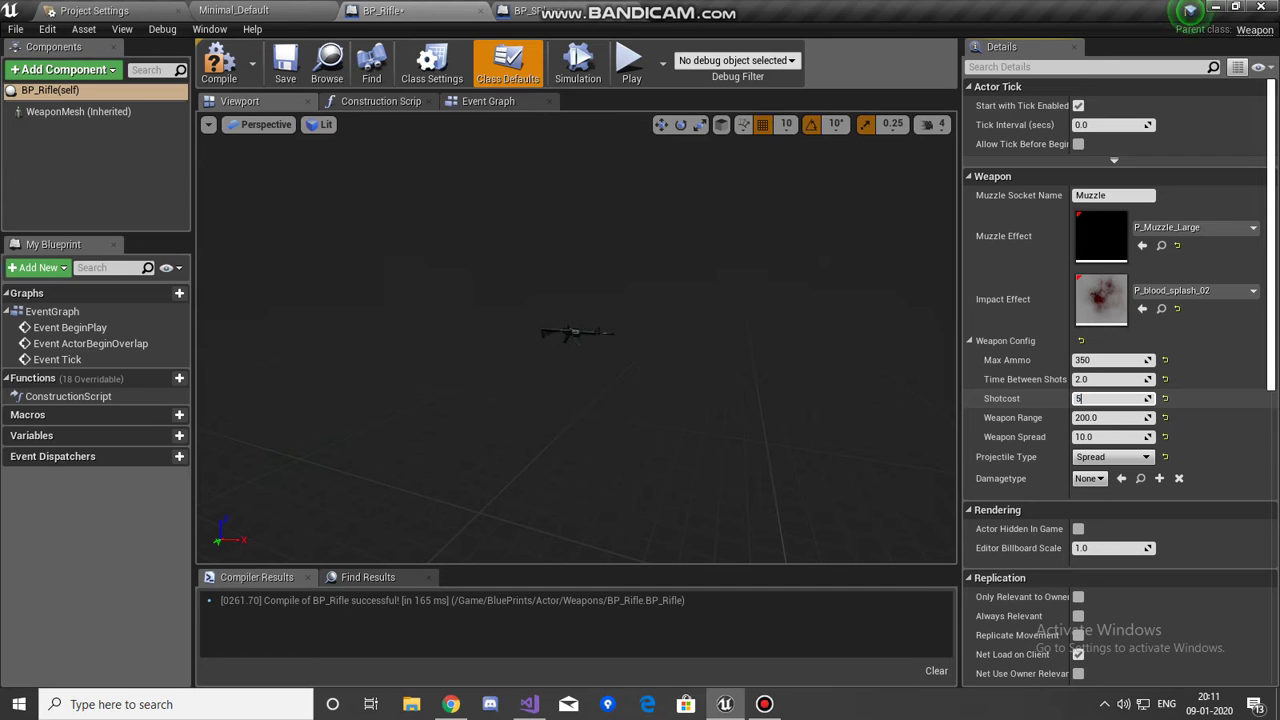
click(217, 68)
key(ctrl+s)
Play-test the spread rifle in Minimal_Default, shooting at the mannequin while closing in and circling it, and end the session.
click(240, 11)
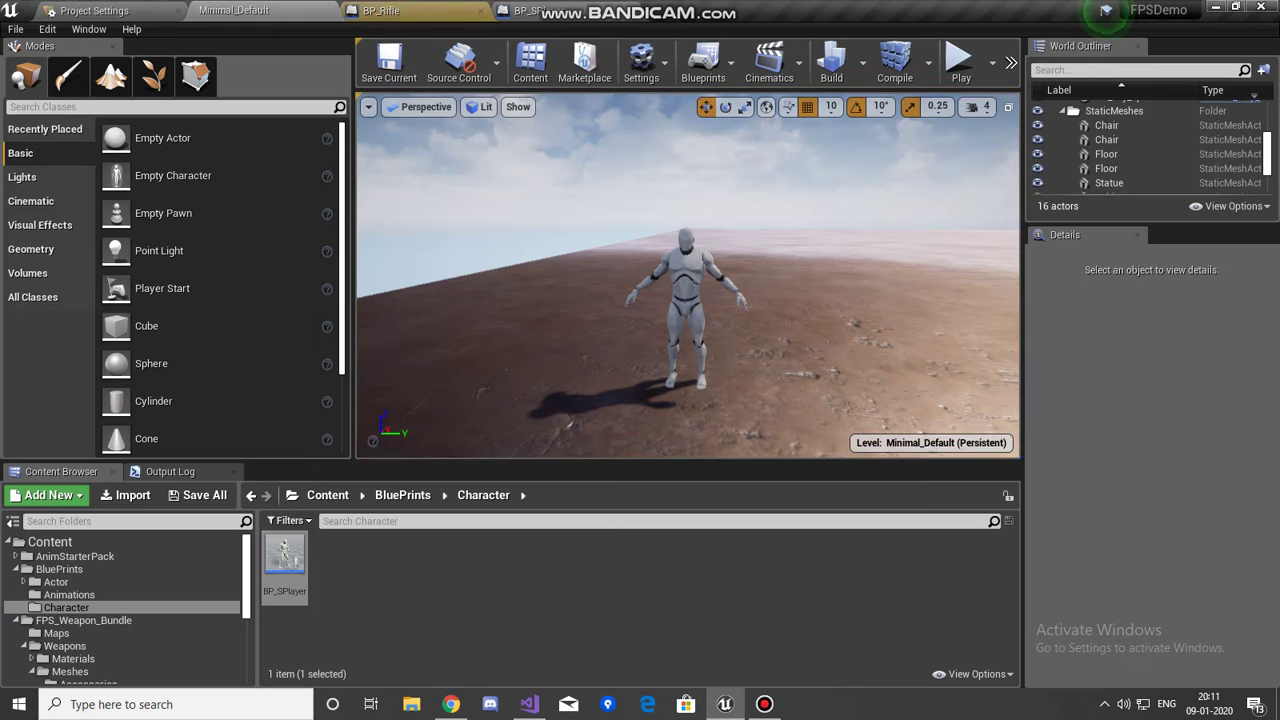
click(960, 62)
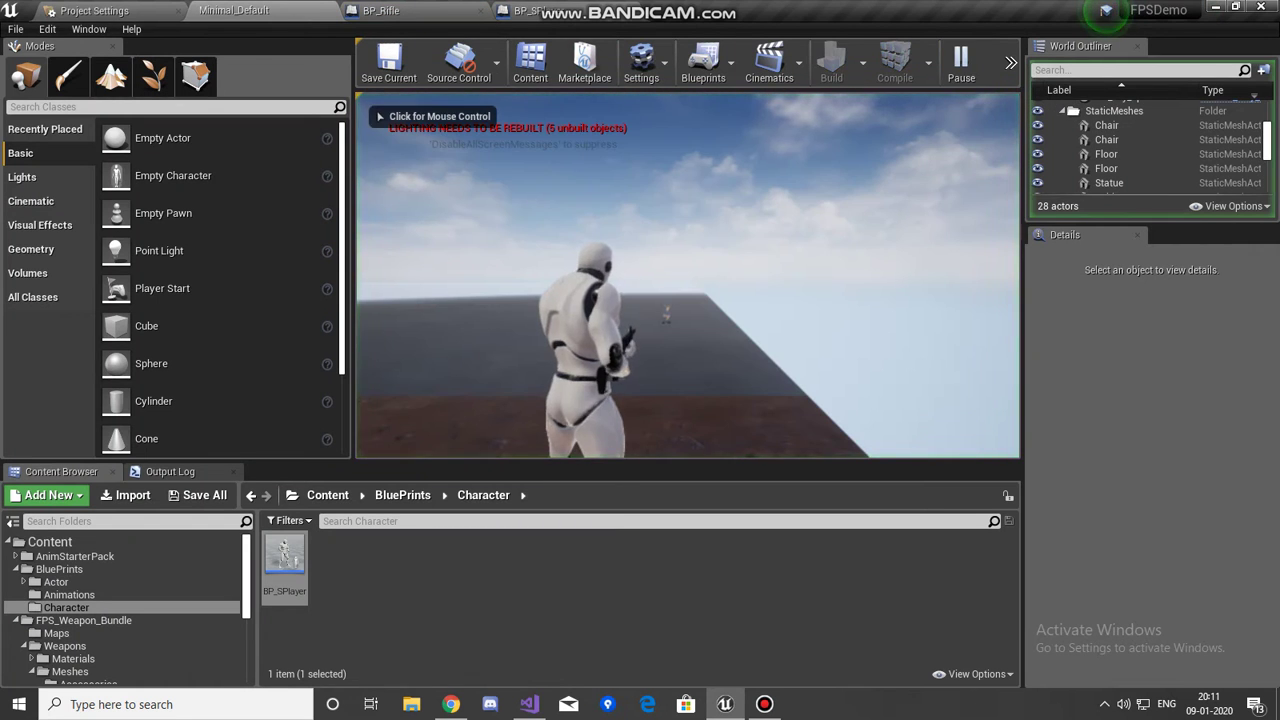
click(688, 275)
click(688, 275)
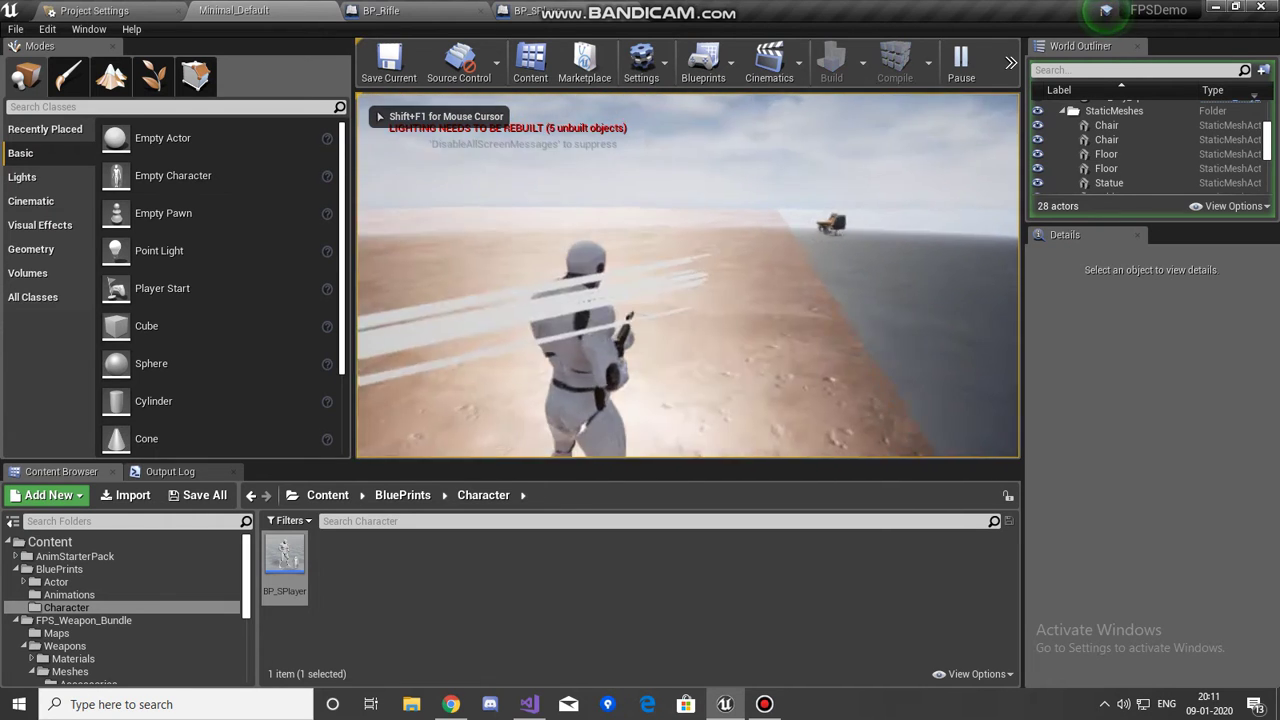
key(w)
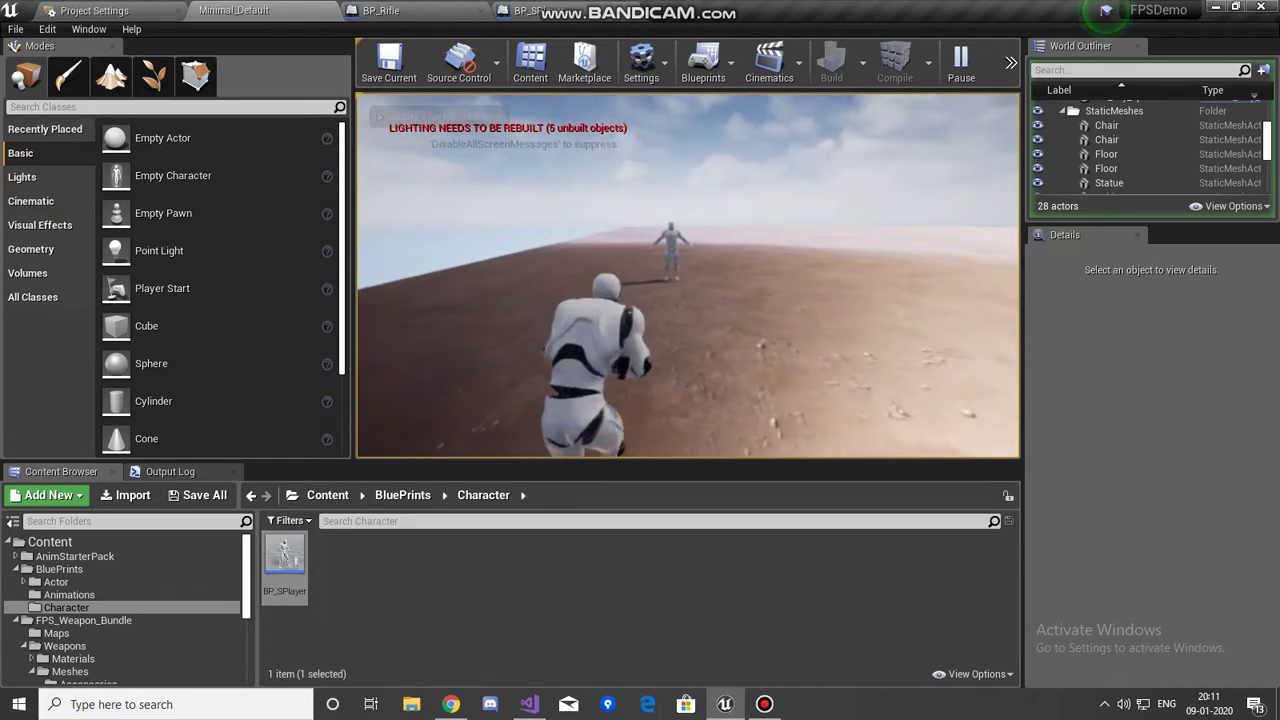
click(688, 275)
click(688, 275)
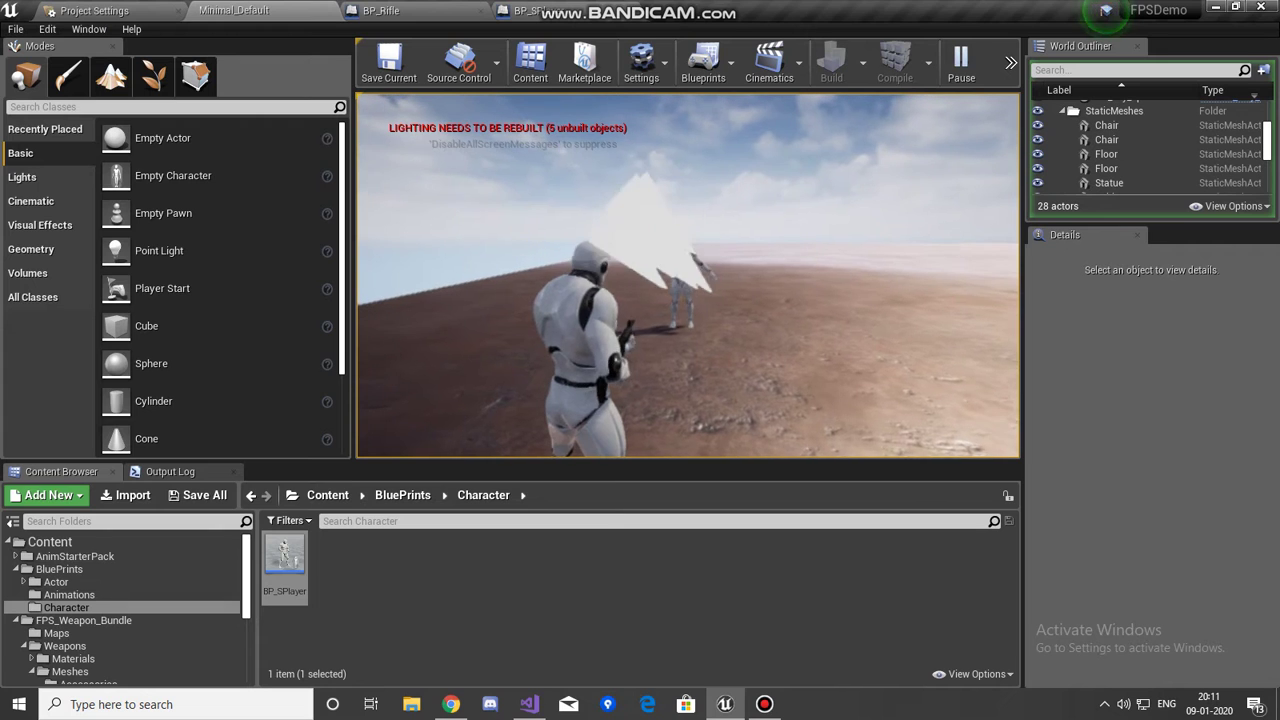
click(688, 275)
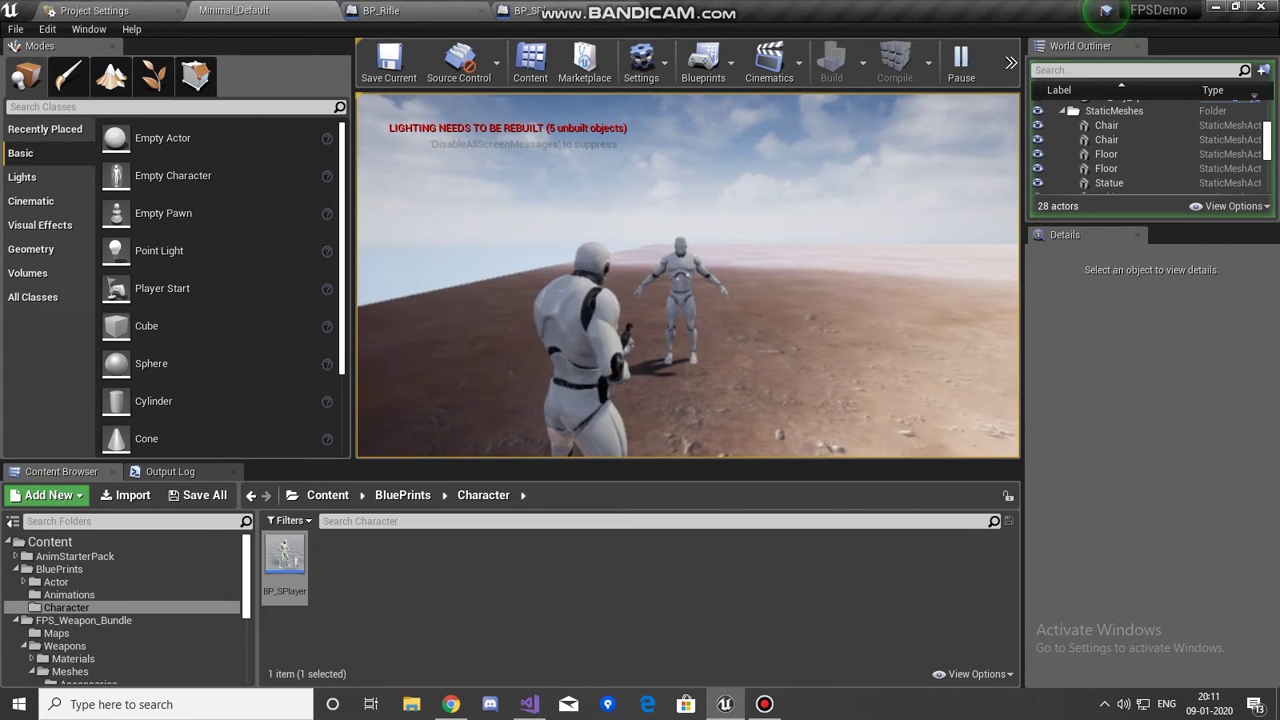
click(688, 275)
click(688, 275)
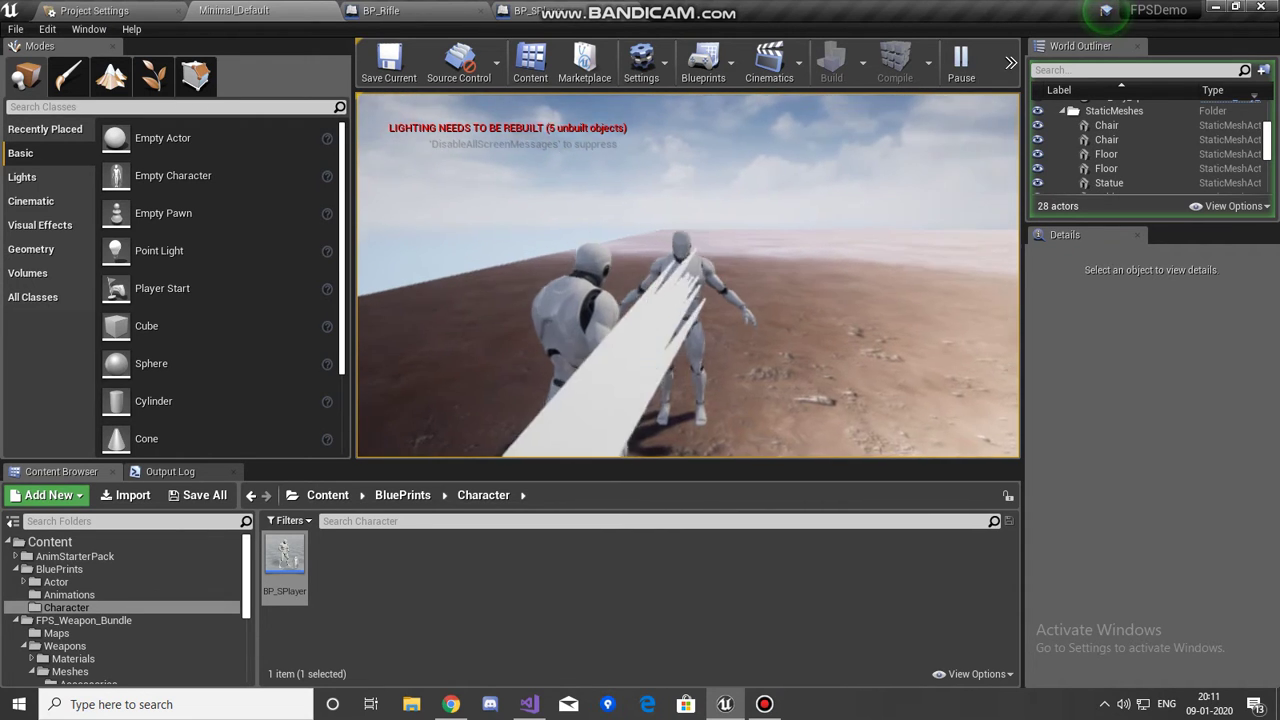
click(688, 275)
click(688, 275)
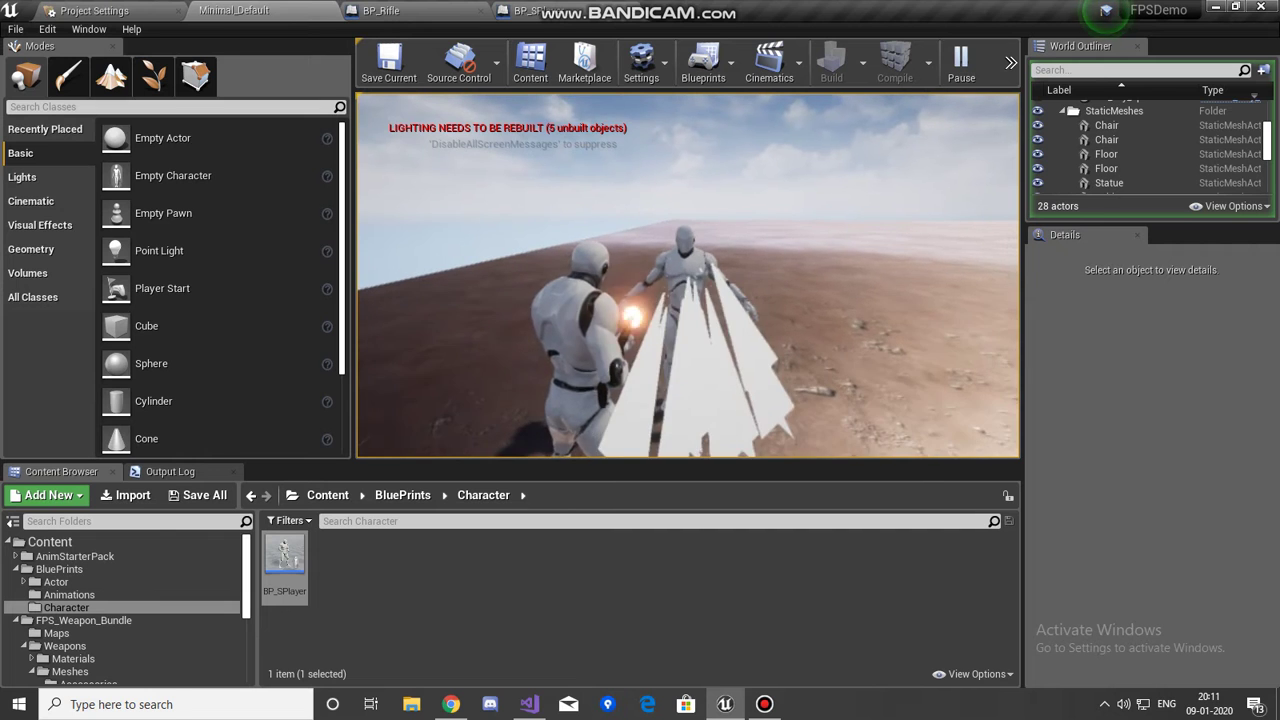
click(688, 275)
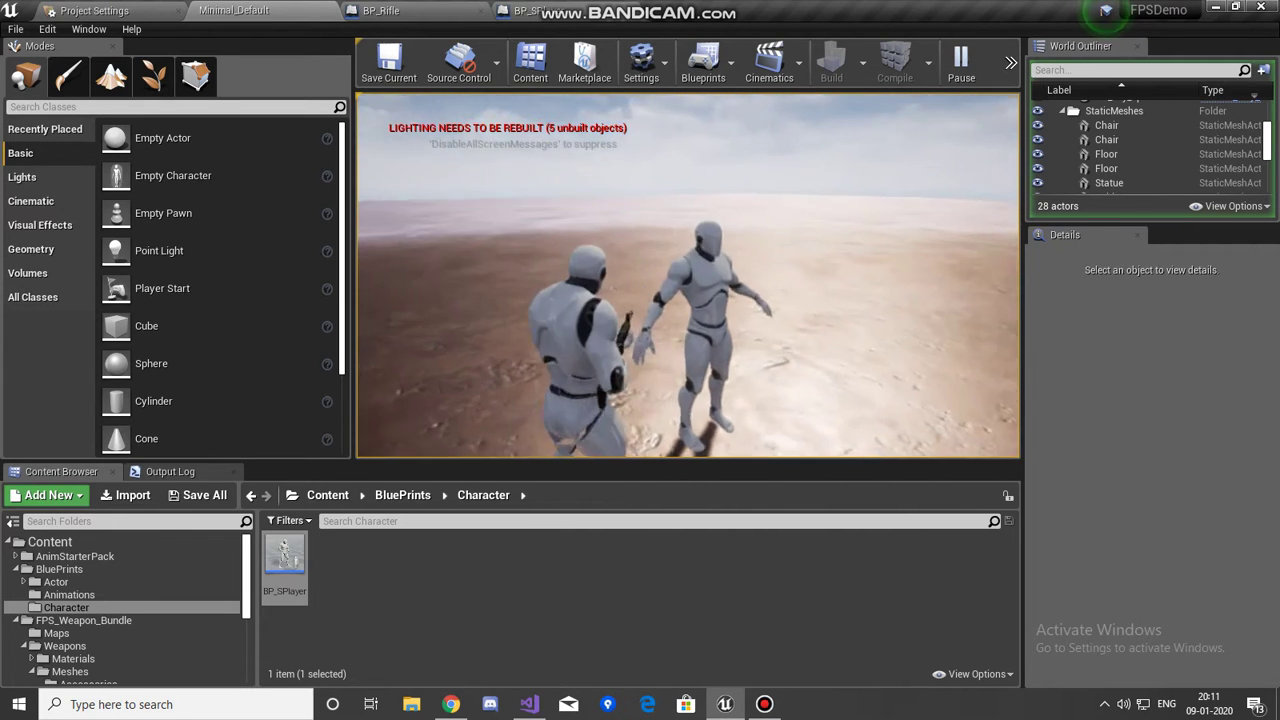
click(688, 275)
click(688, 275)
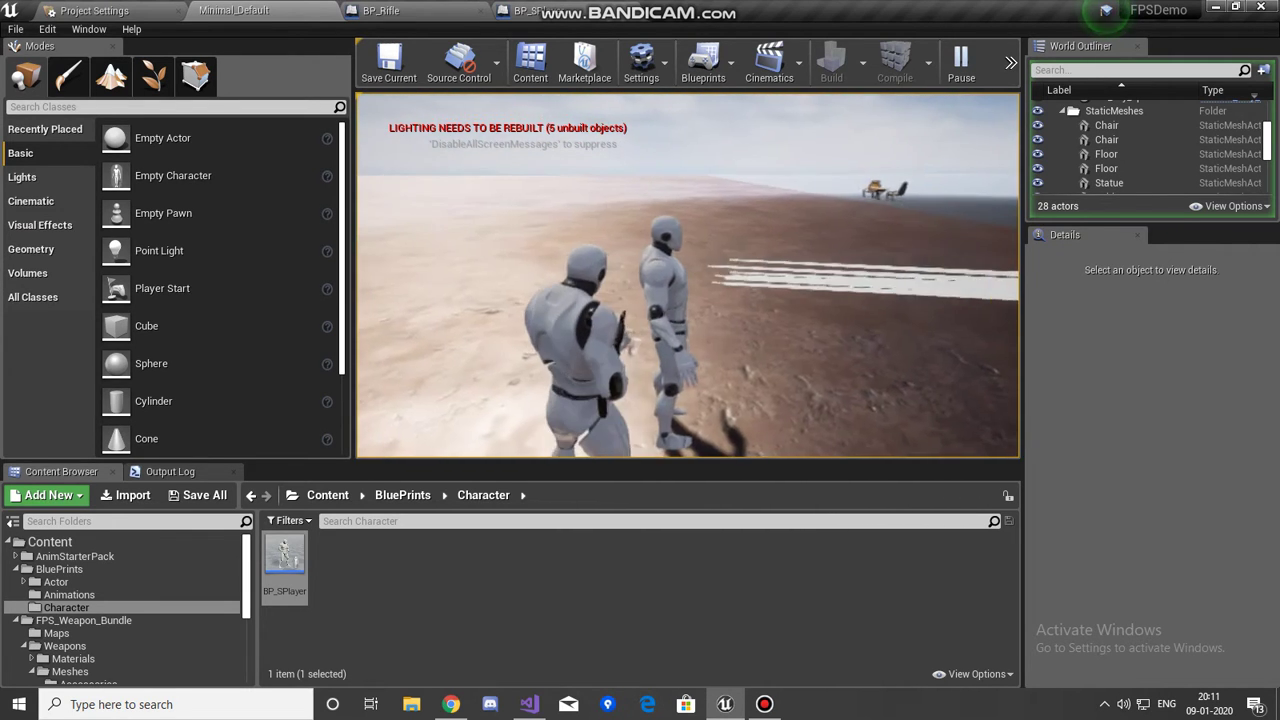
click(688, 275)
click(688, 275)
click(688, 275)
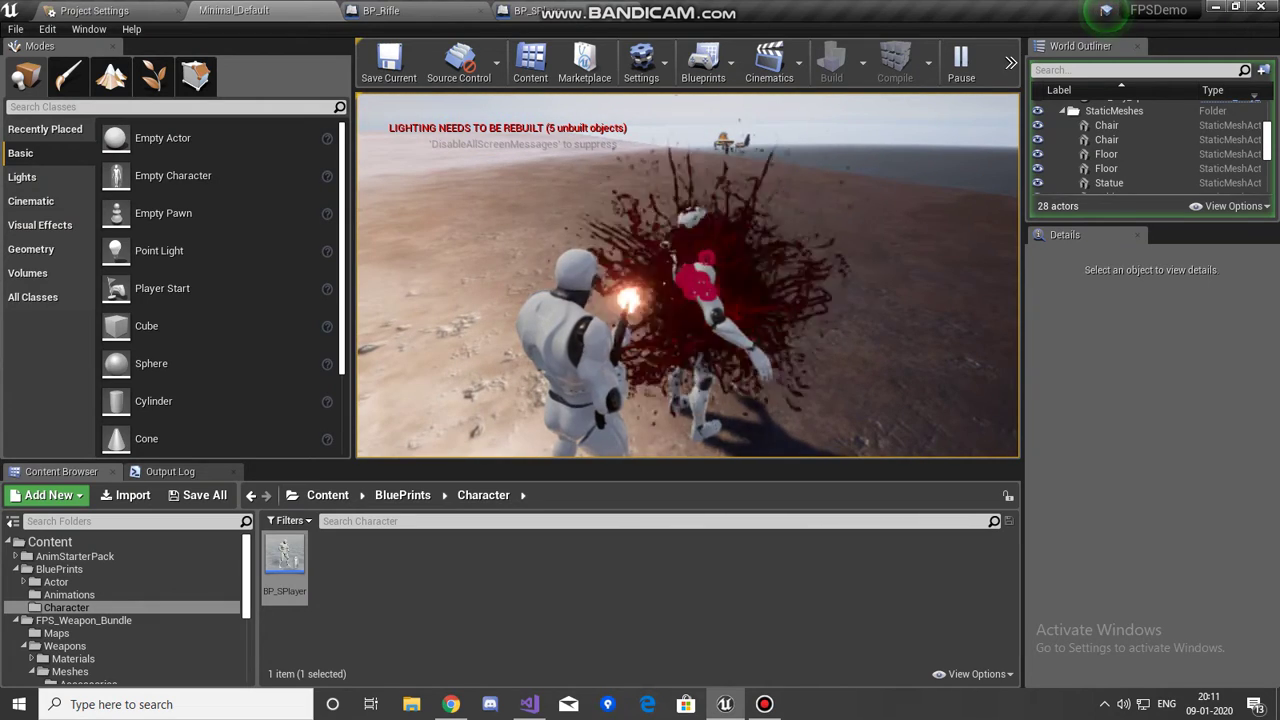
click(688, 275)
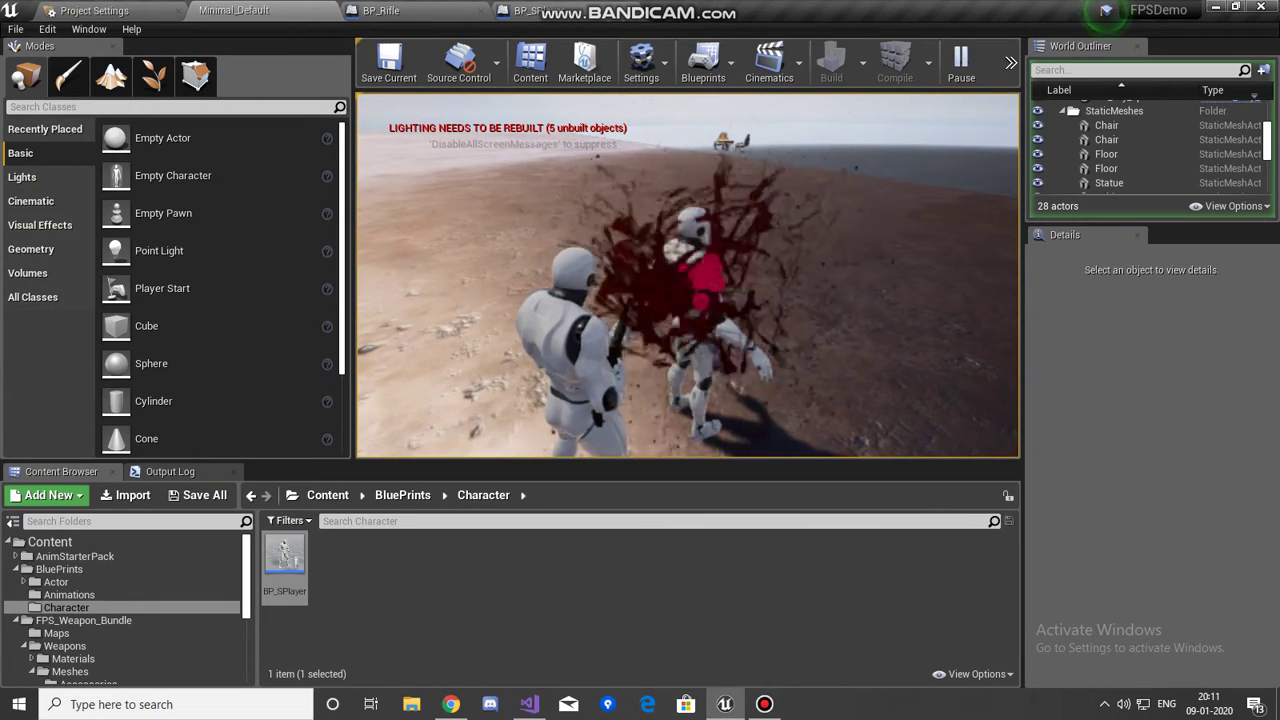
click(688, 275)
key(Escape)
Set BP_Rifle's Weapon Range to 500, compile the blueprint, and return to the Minimal_Default level.
click(540, 11)
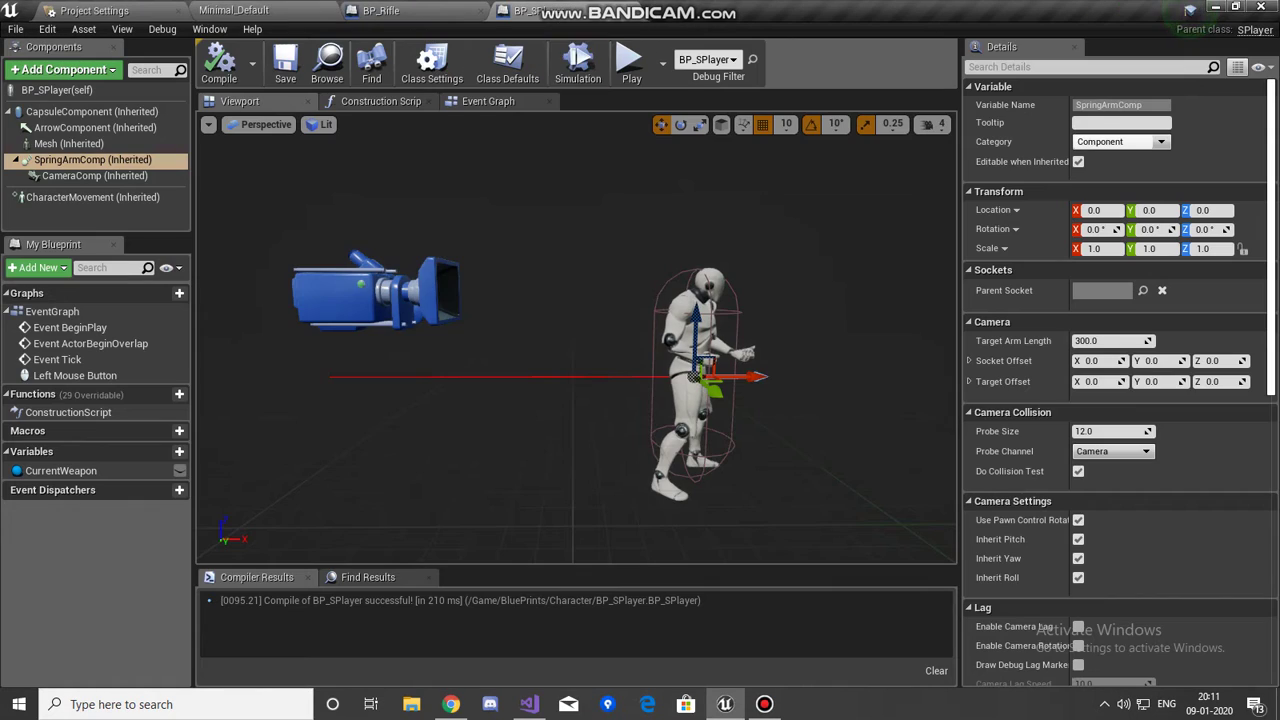
click(430, 11)
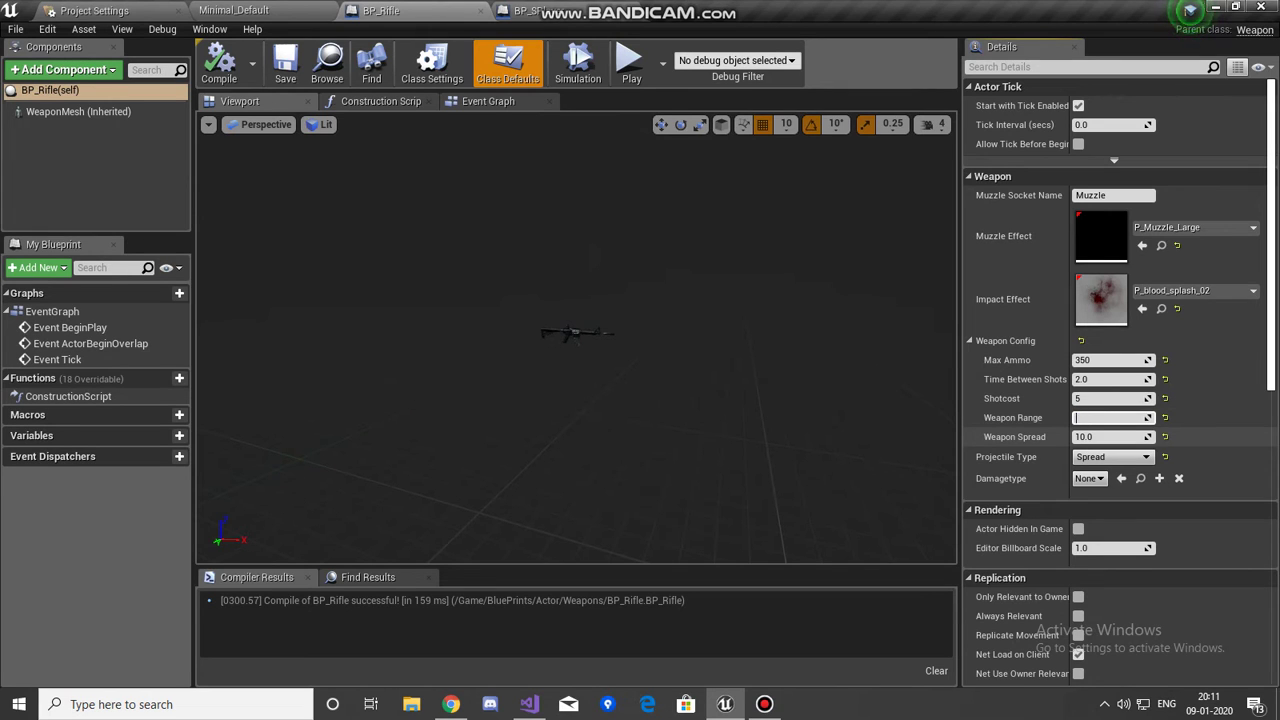
key(Return)
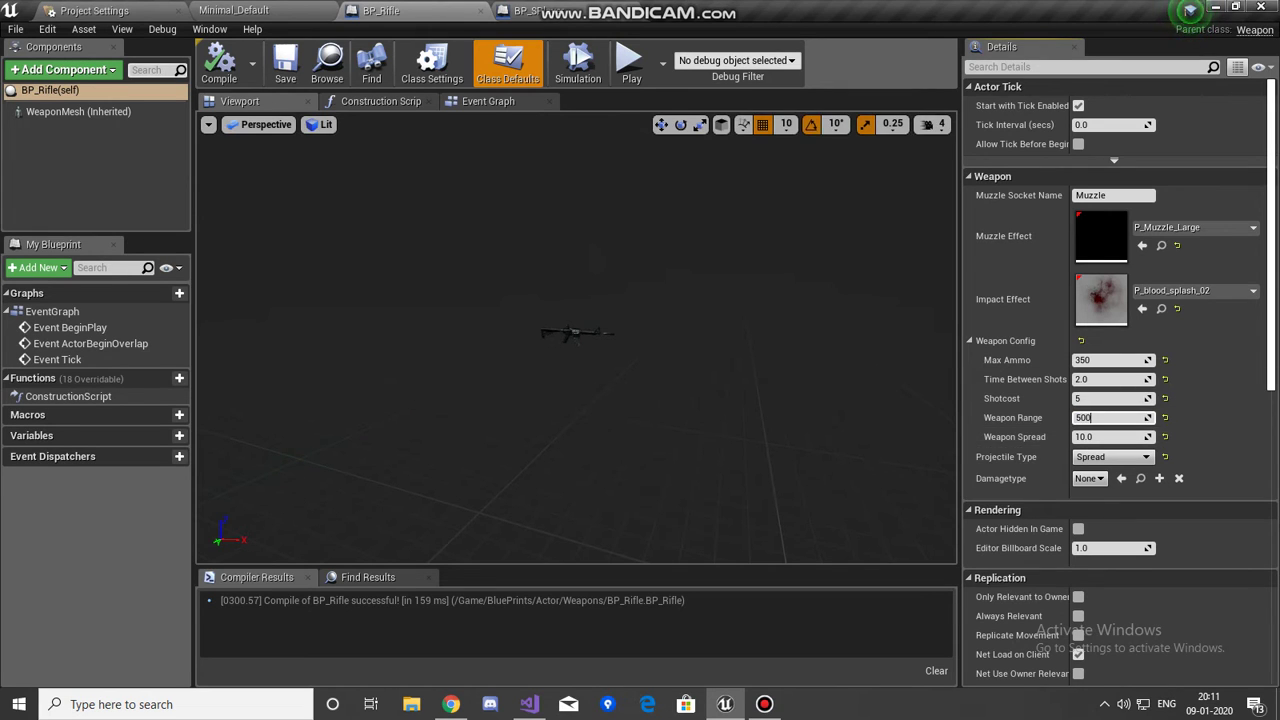
click(218, 68)
click(234, 10)
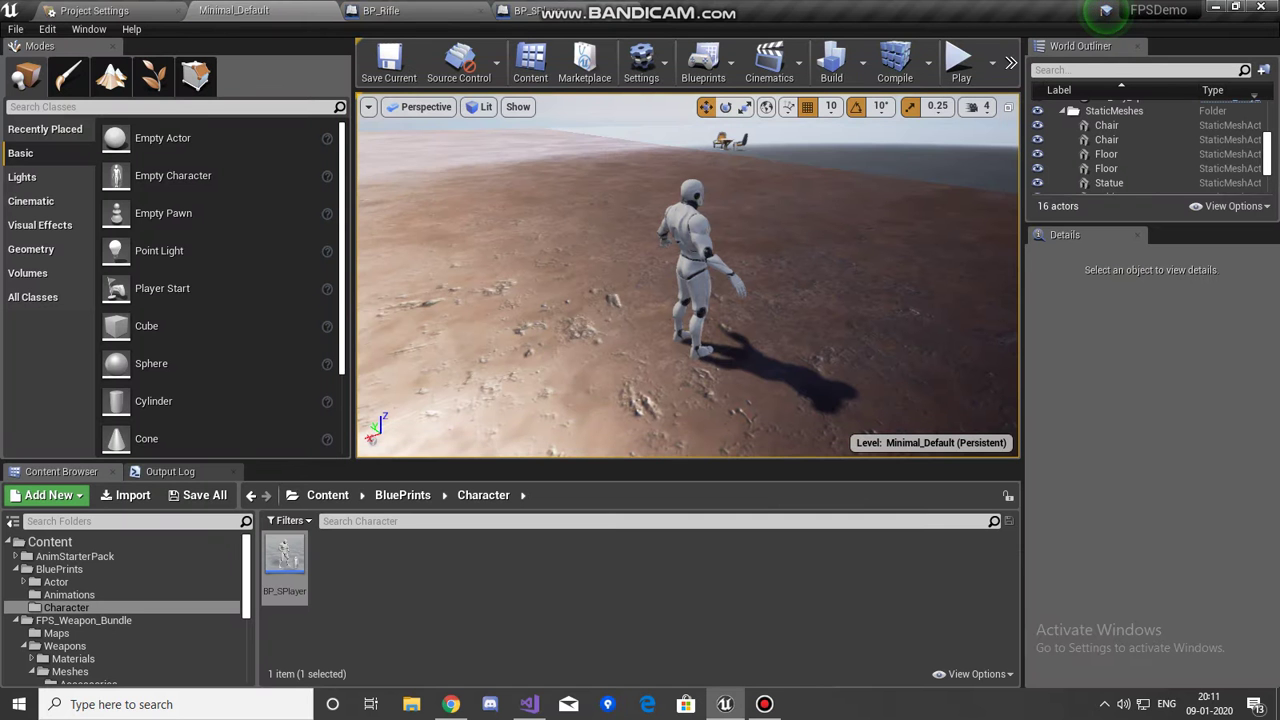
Play-test the rifle's 500 range in Minimal_Default, advancing towards the mannequin while firing spread shots, and end the session.
click(957, 62)
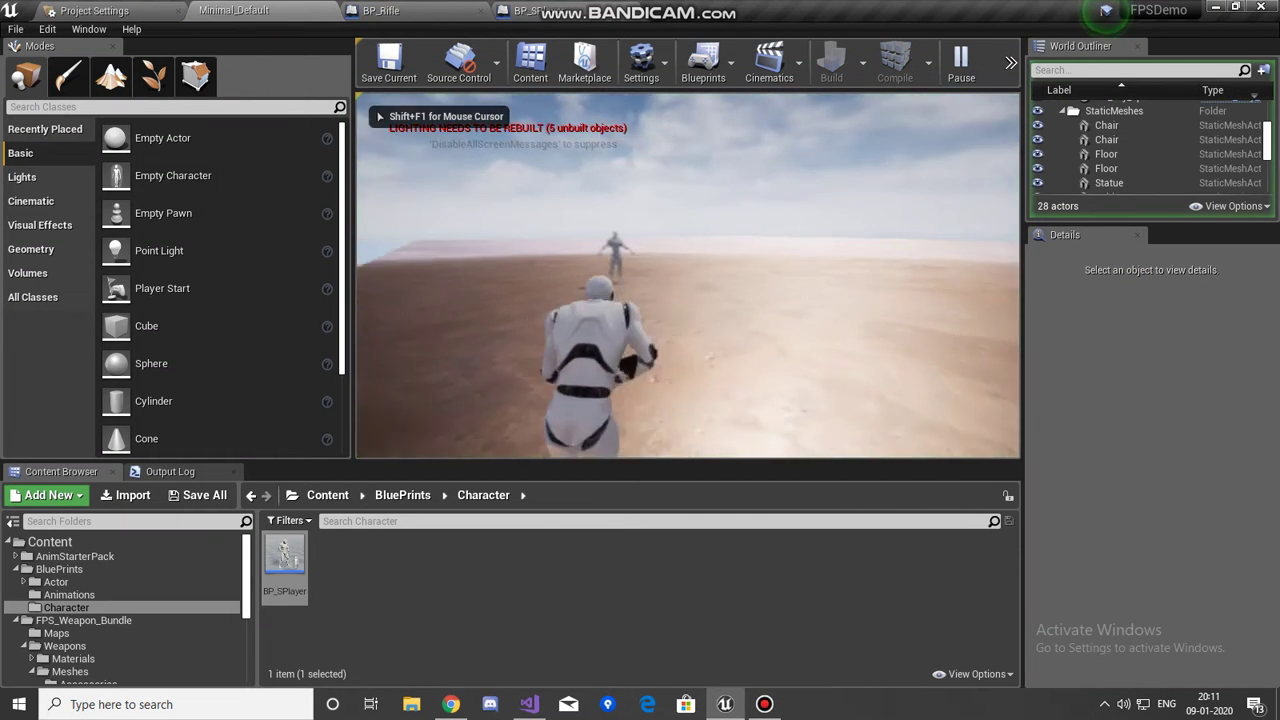
key(w)
click(688, 276)
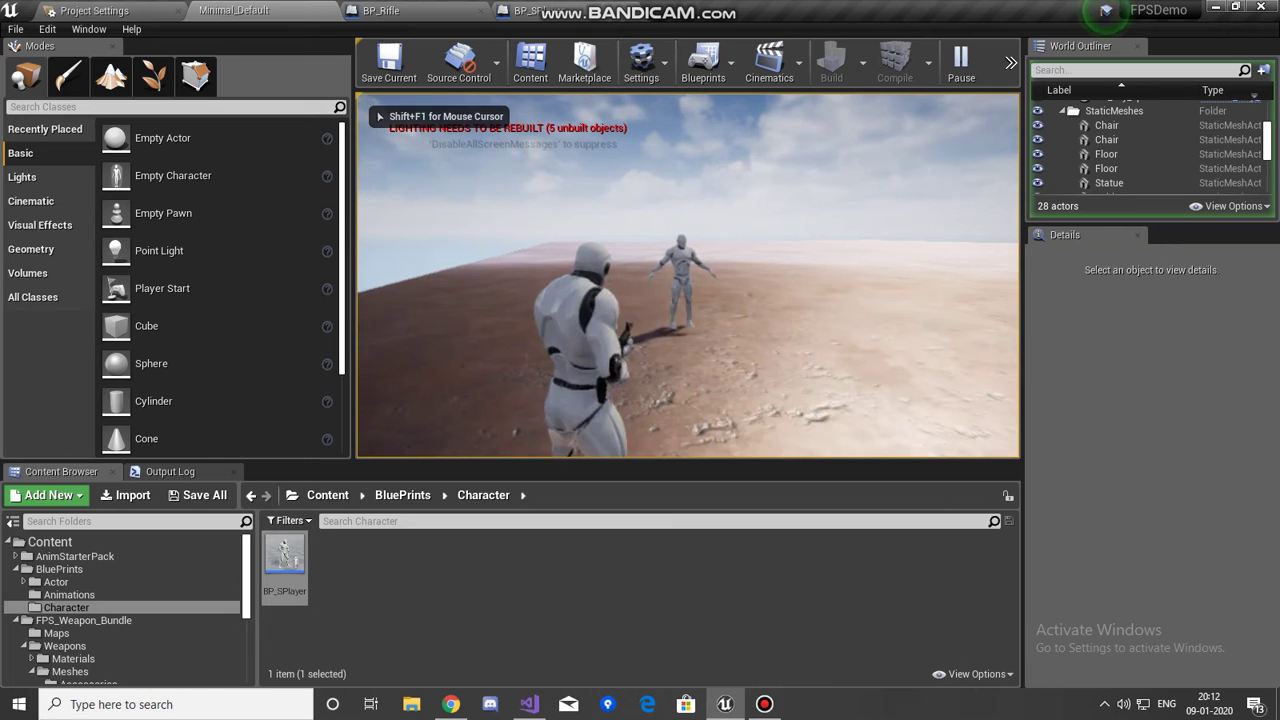
click(688, 276)
key(w)
click(688, 276)
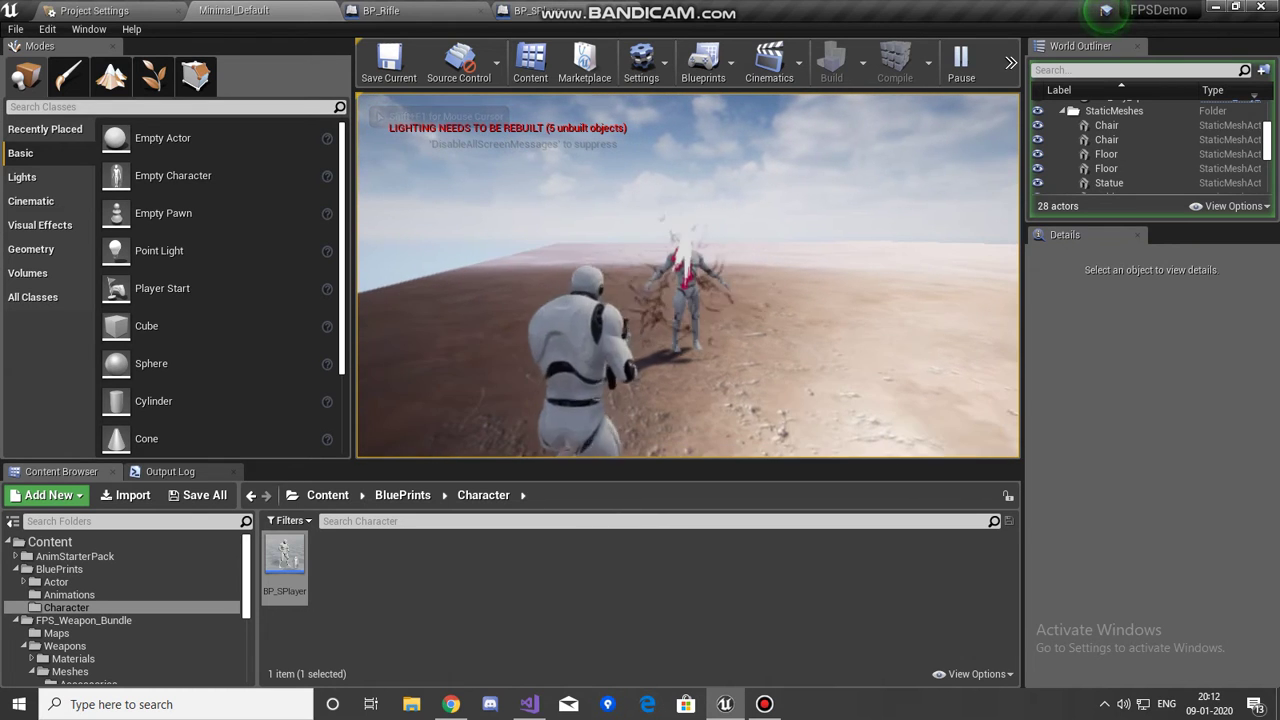
click(688, 276)
click(688, 276)
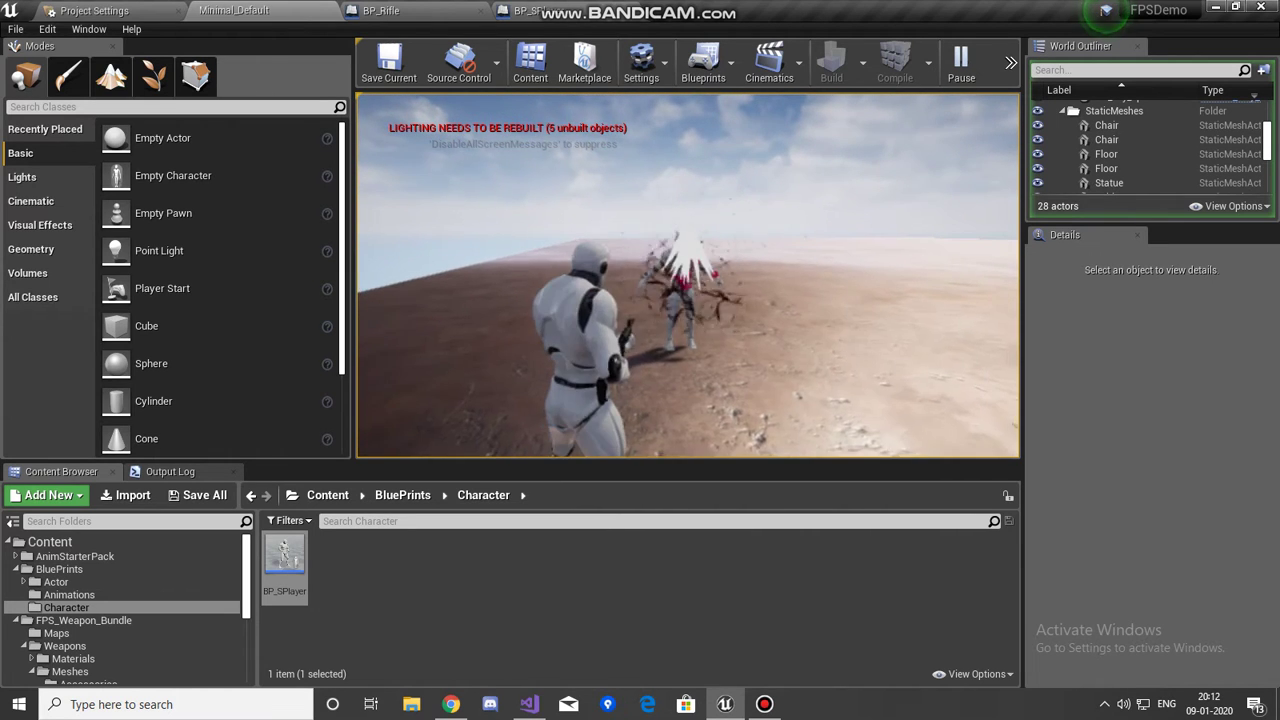
key(Escape)
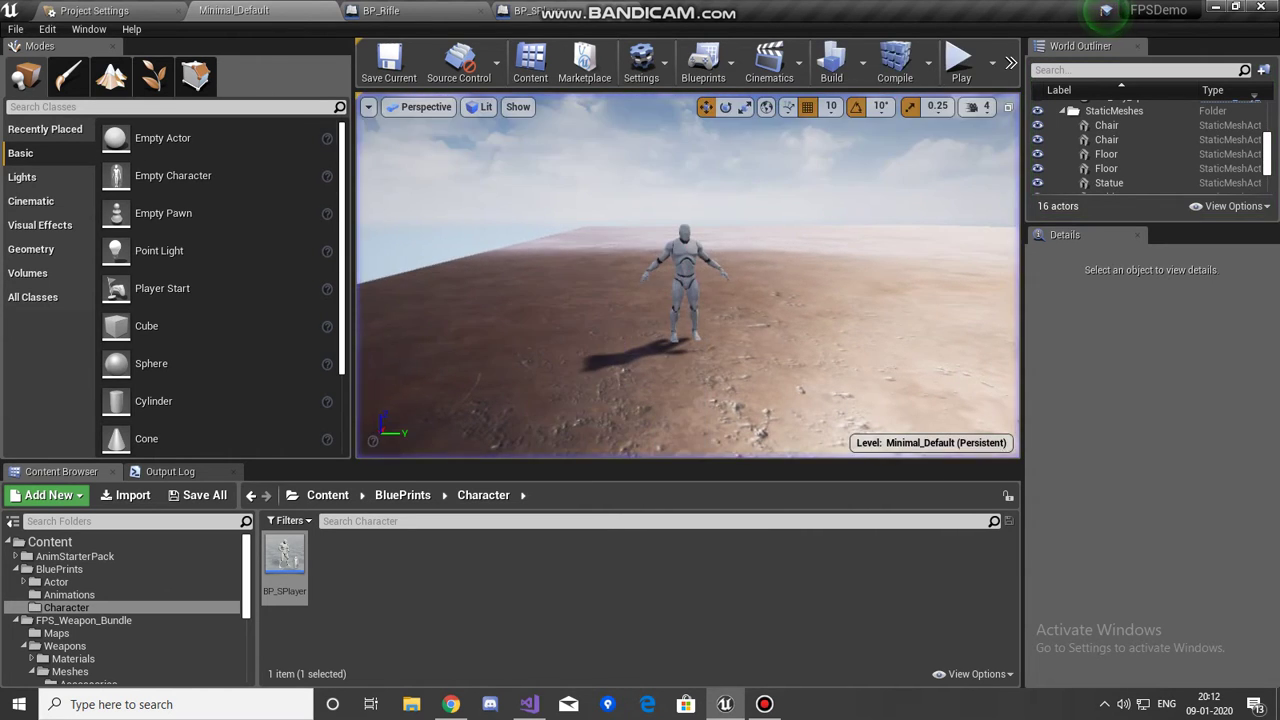
Set BP_Rifle's Weapon Range to 1000, compile the blueprint, and return to the Minimal_Default level.
click(381, 10)
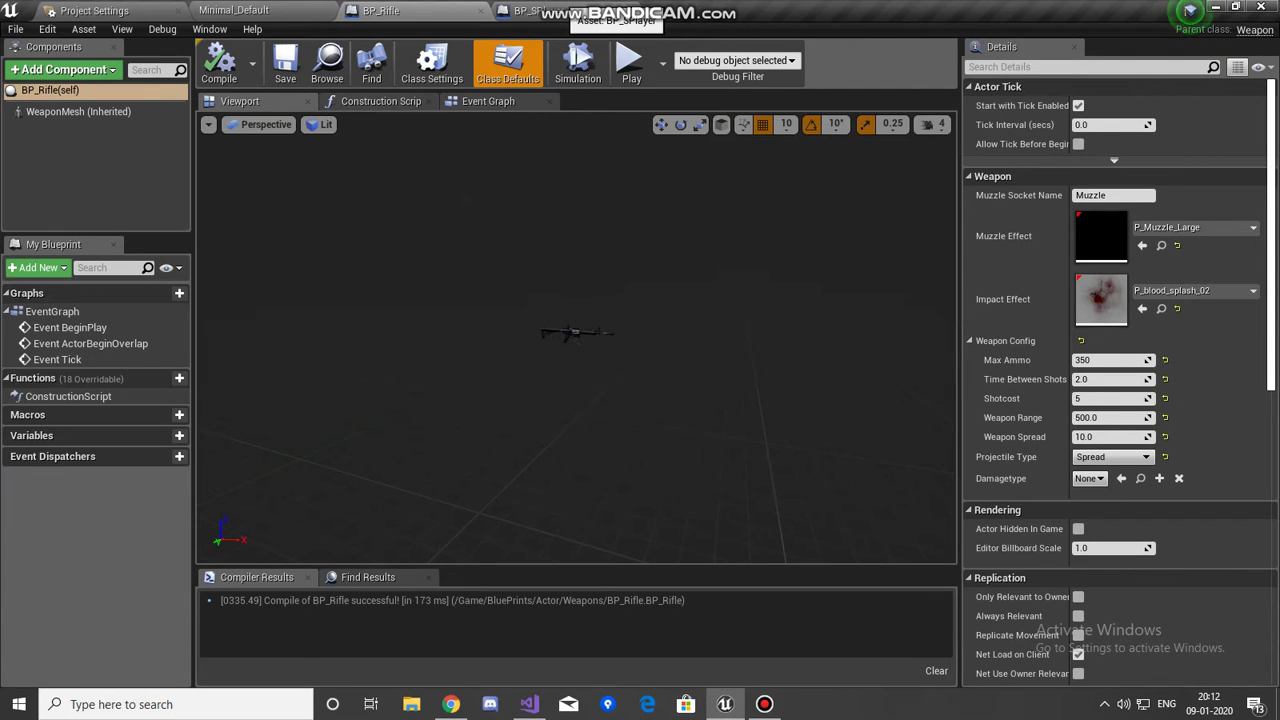
click(1096, 418)
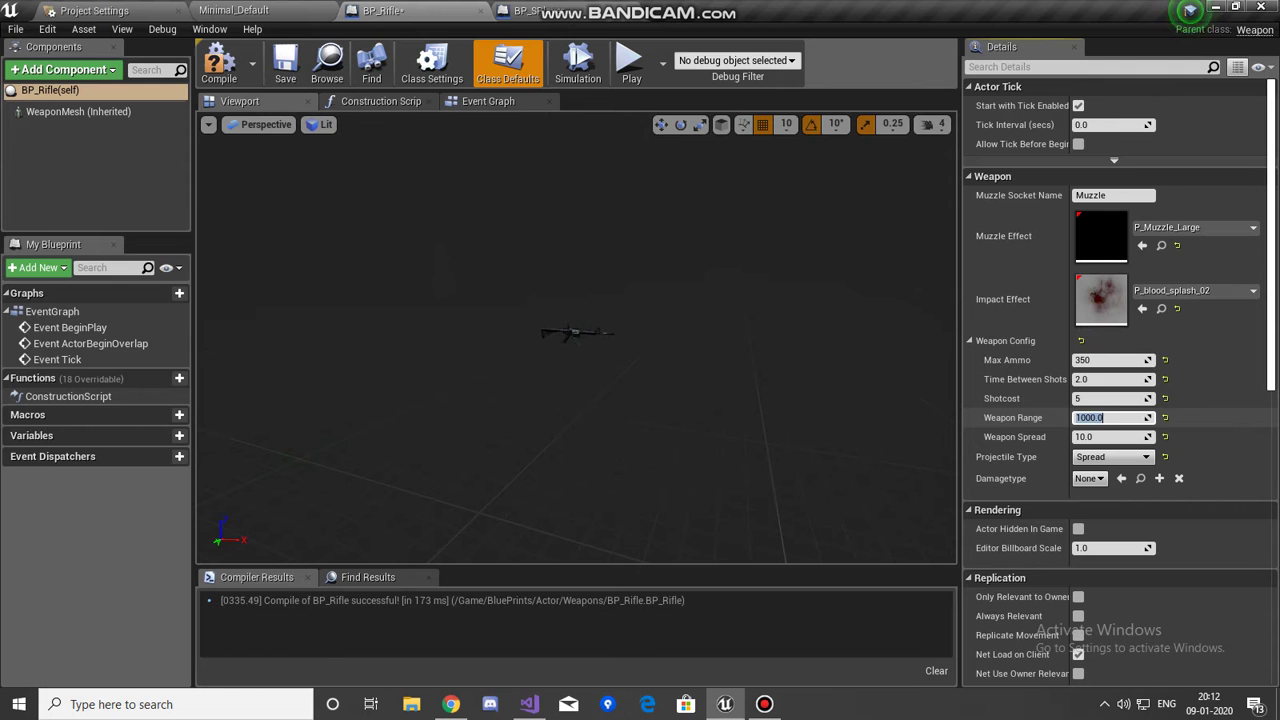
click(219, 62)
click(234, 10)
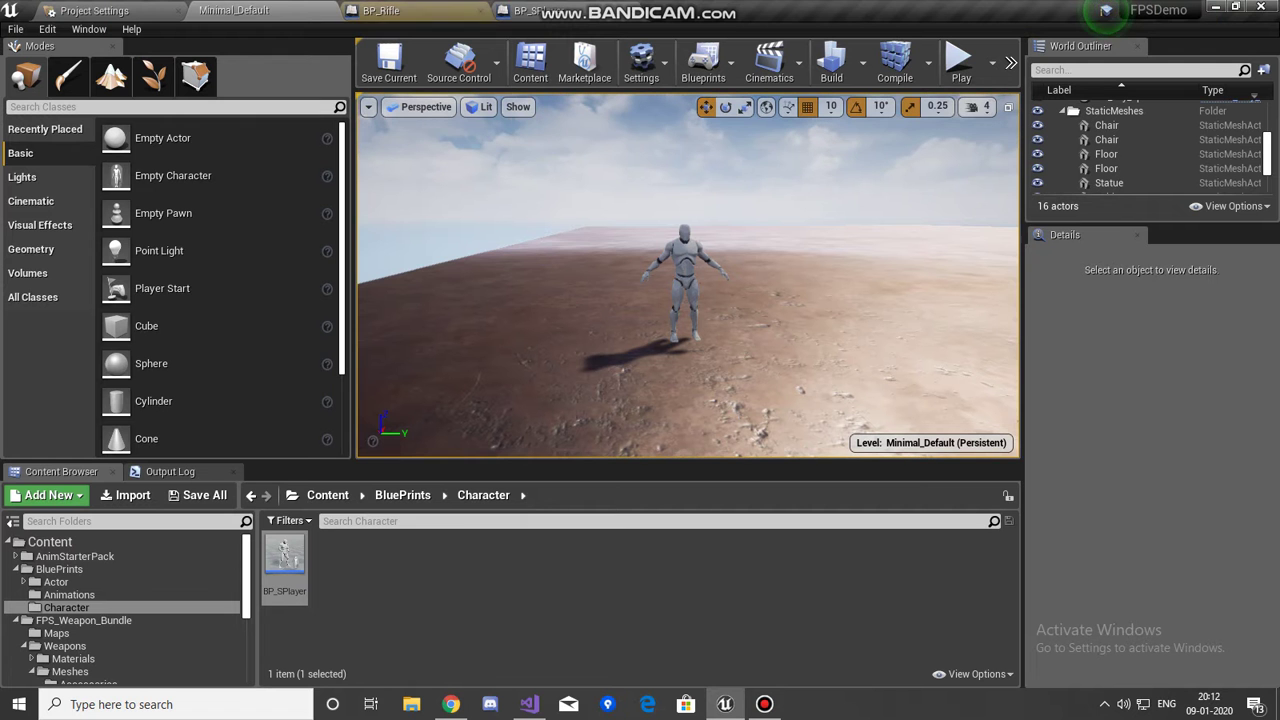
Play-test the rifle's 1000 range in Minimal_Default, firing several spread shots at the mannequin from a distance, and end the session.
click(960, 62)
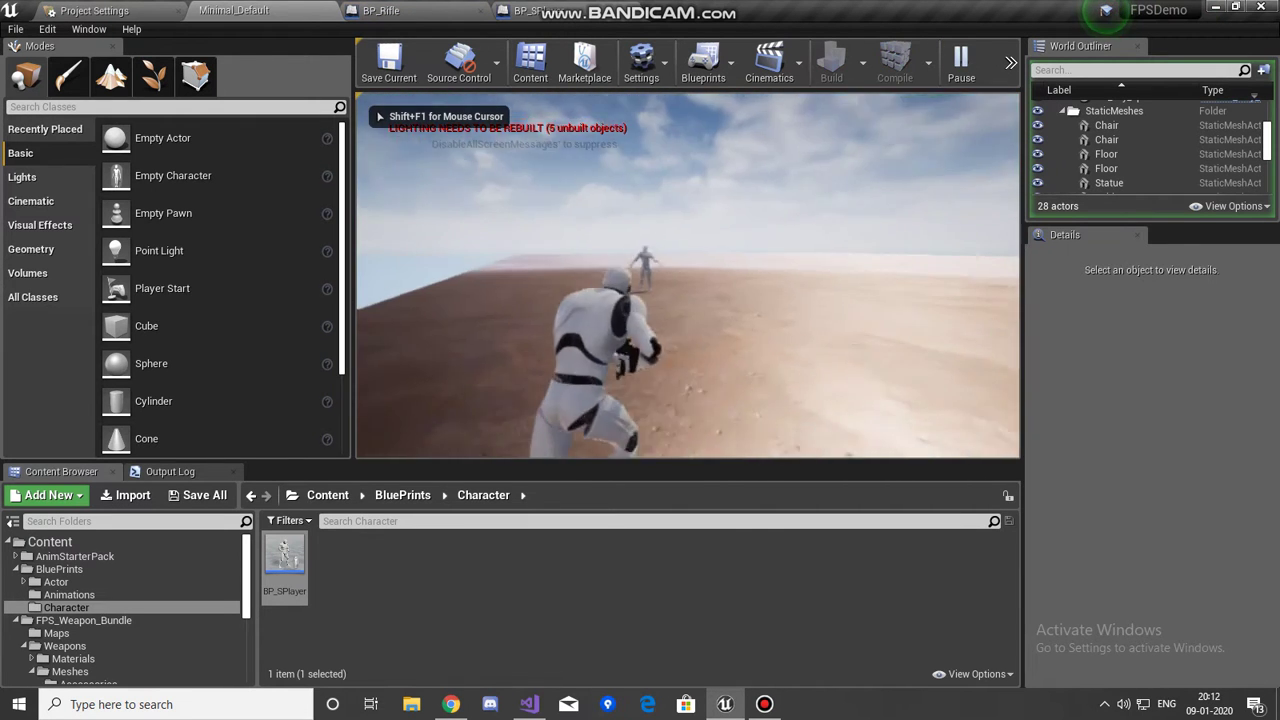
click(688, 276)
click(688, 276)
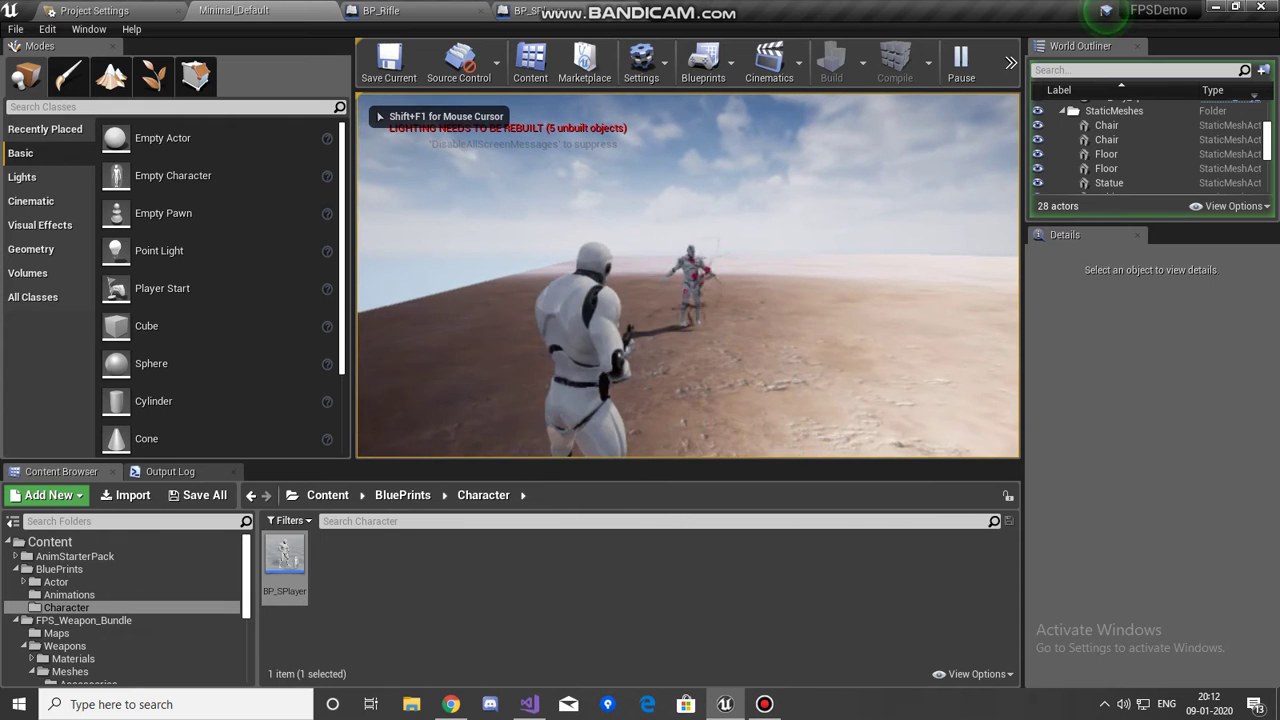
click(688, 276)
click(688, 276)
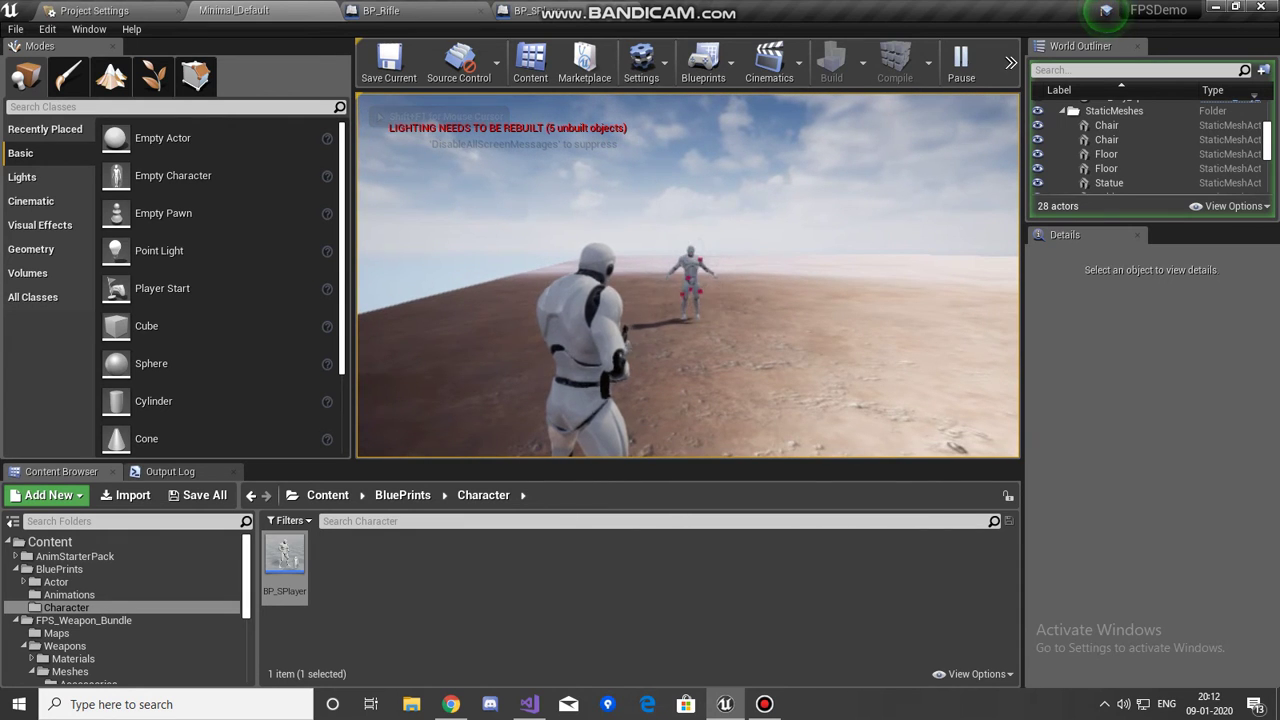
click(688, 276)
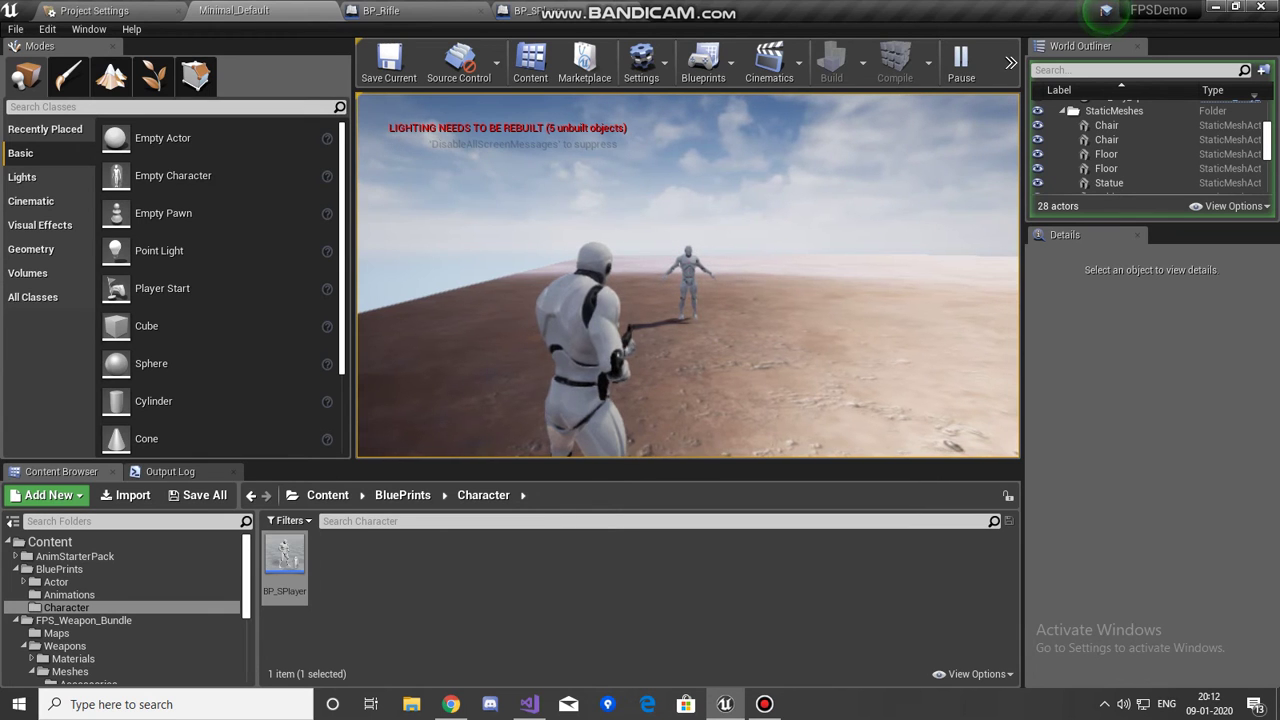
key(Escape)
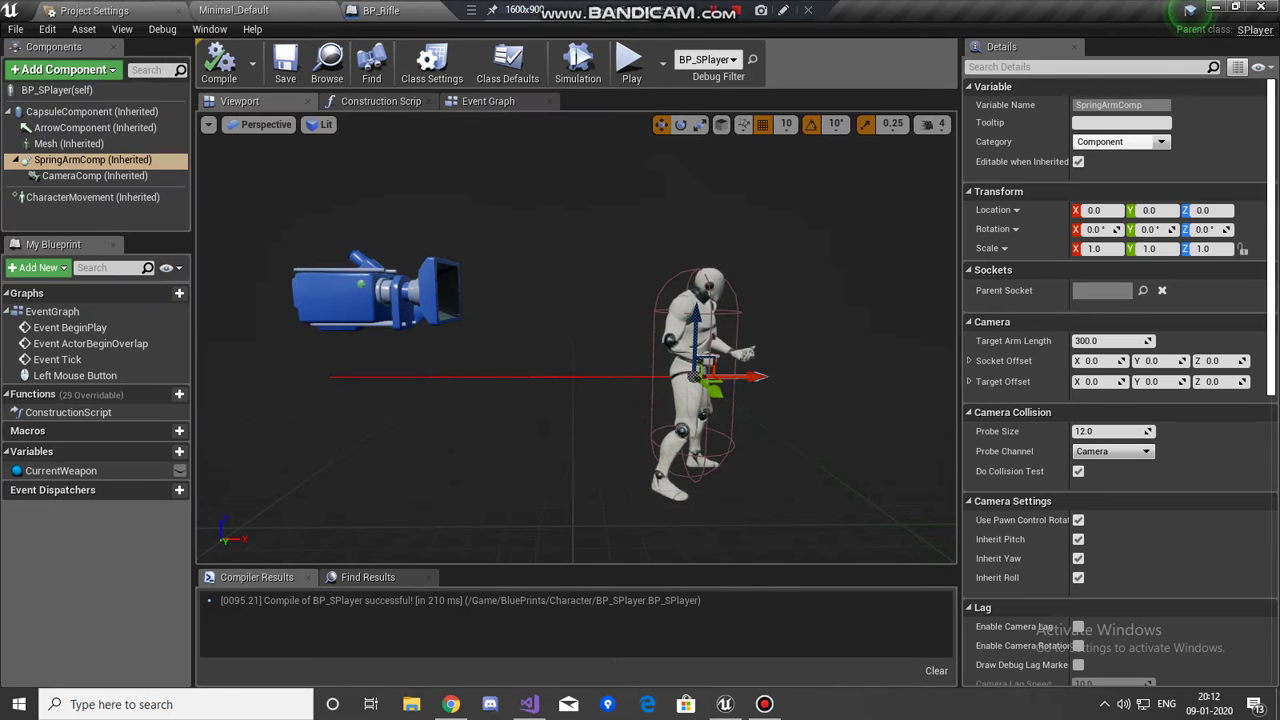
Set BP_Rifle's Time Between Shots to 10, compile the blueprint, and return to the Minimal_Default level.
click(380, 10)
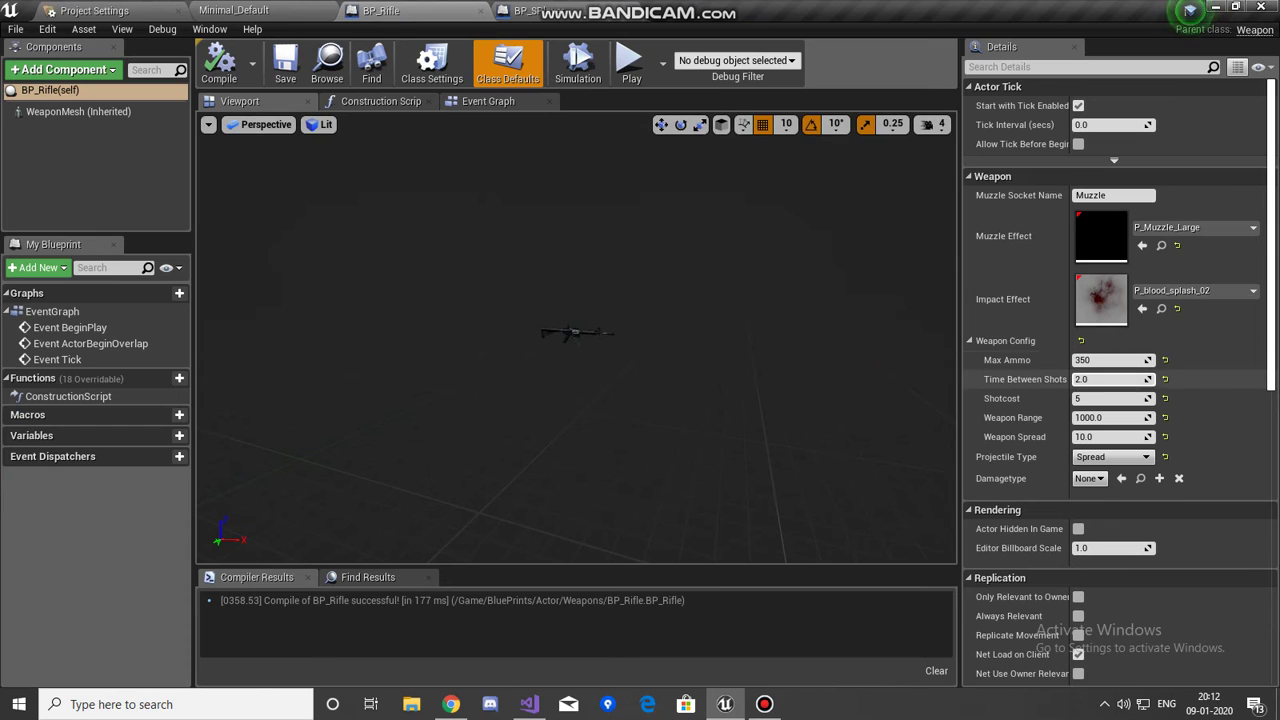
click(1086, 380)
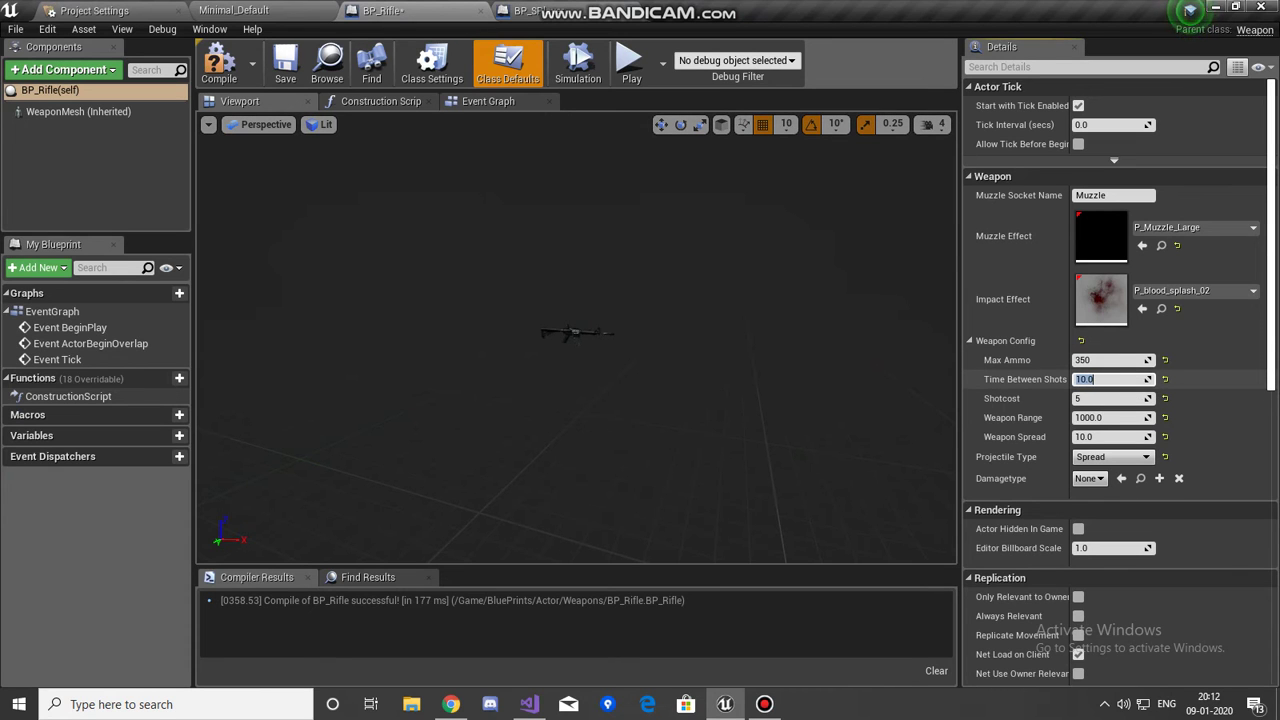
click(219, 65)
click(236, 10)
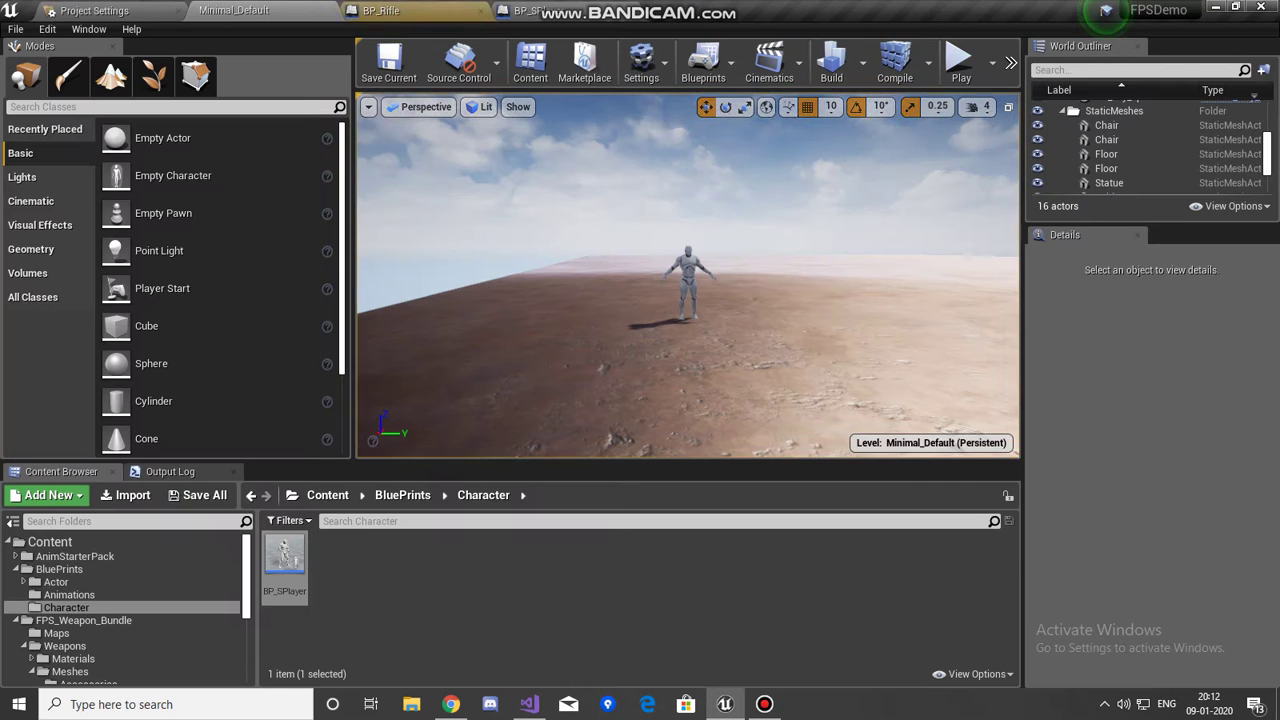
Play-test the 10 Time Between Shots setting by approaching the mannequin and firing repeatedly at it, and end the session.
click(961, 62)
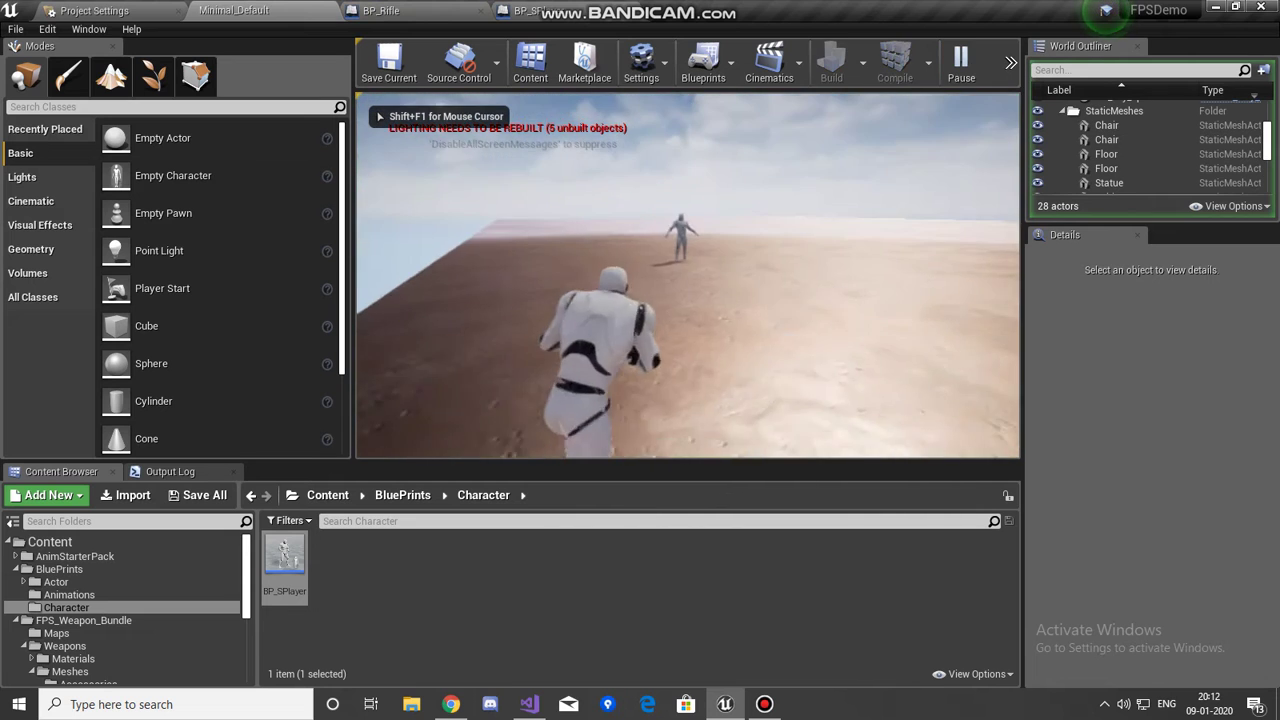
key(w)
click(688, 276)
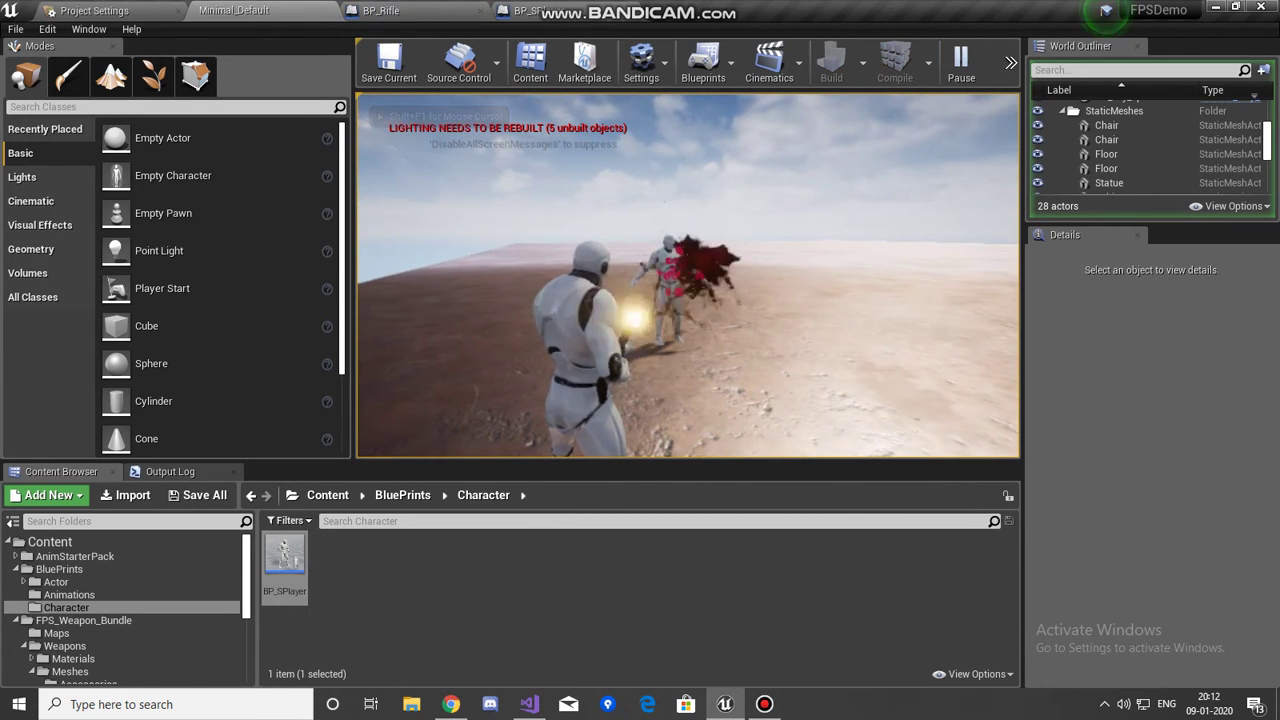
click(688, 276)
click(688, 276)
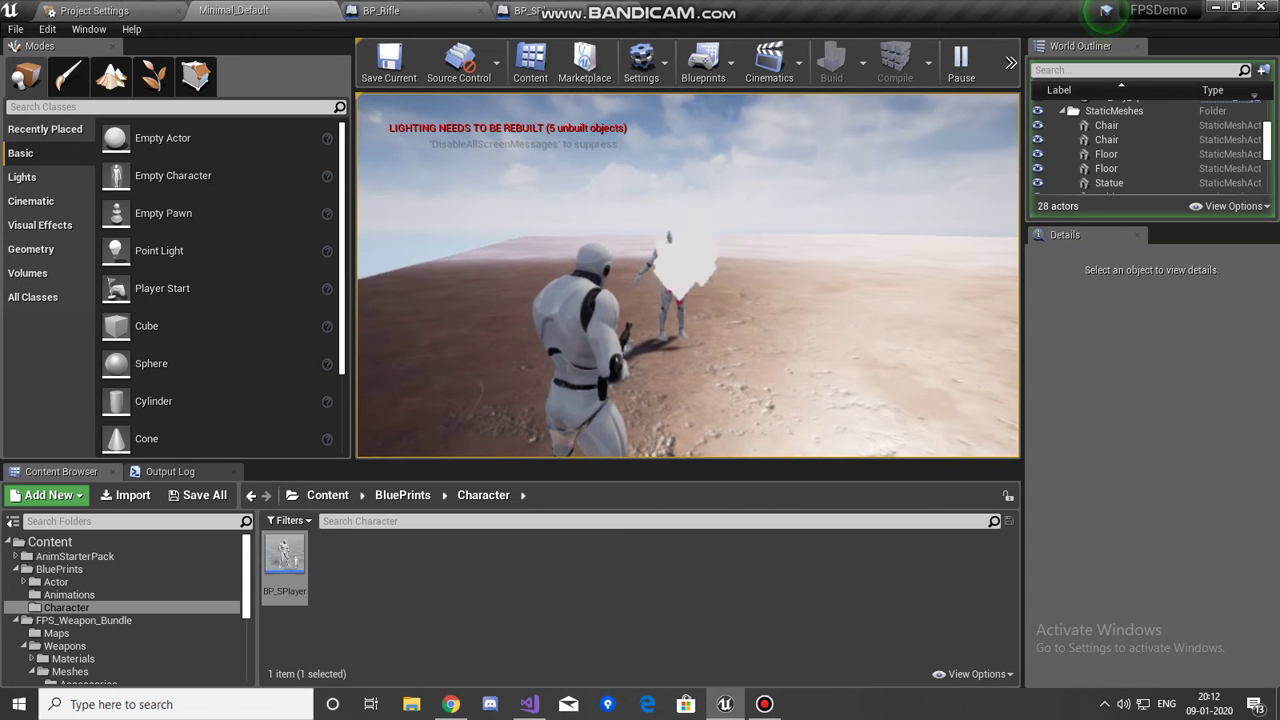
click(688, 276)
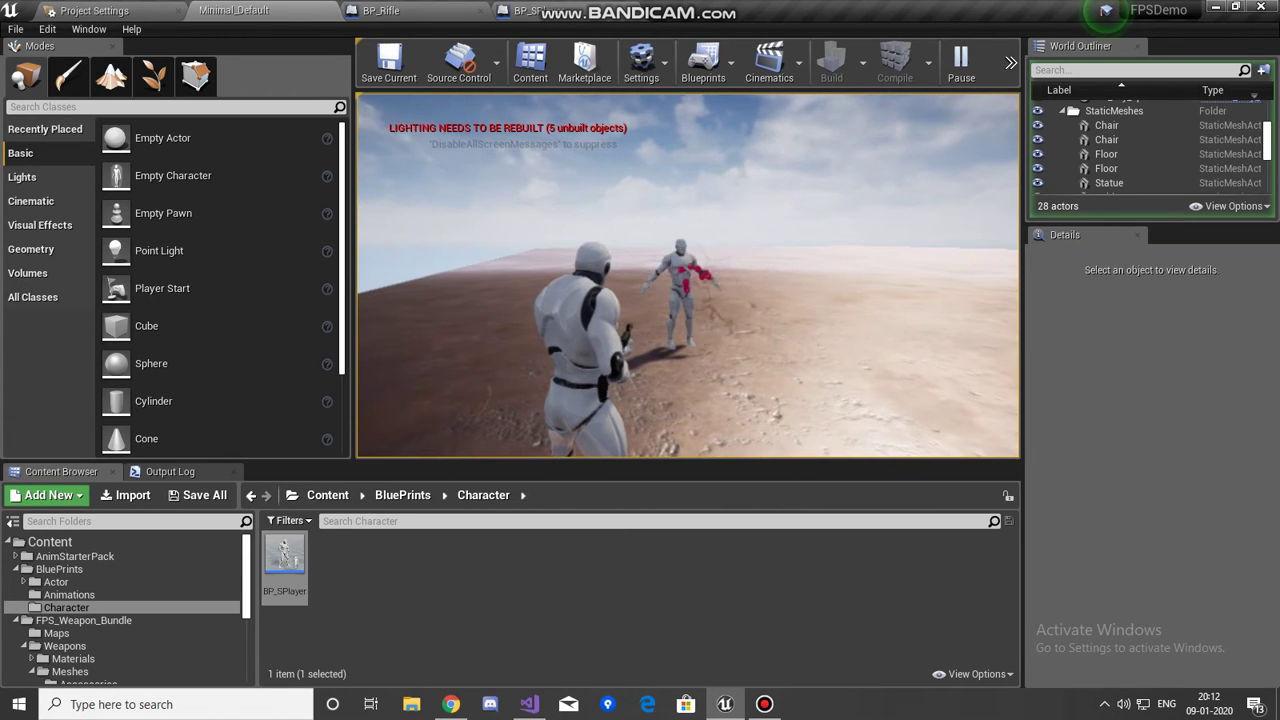
click(688, 275)
click(688, 275)
click(688, 275)
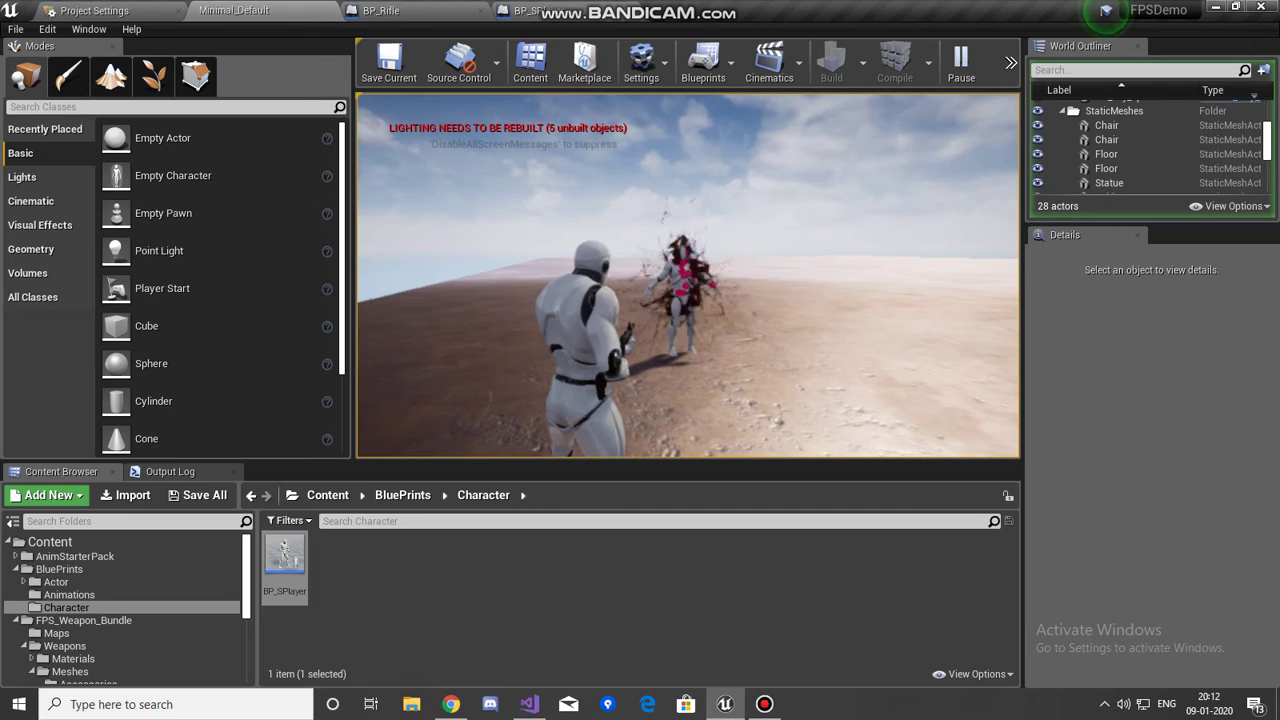
click(688, 275)
click(688, 275)
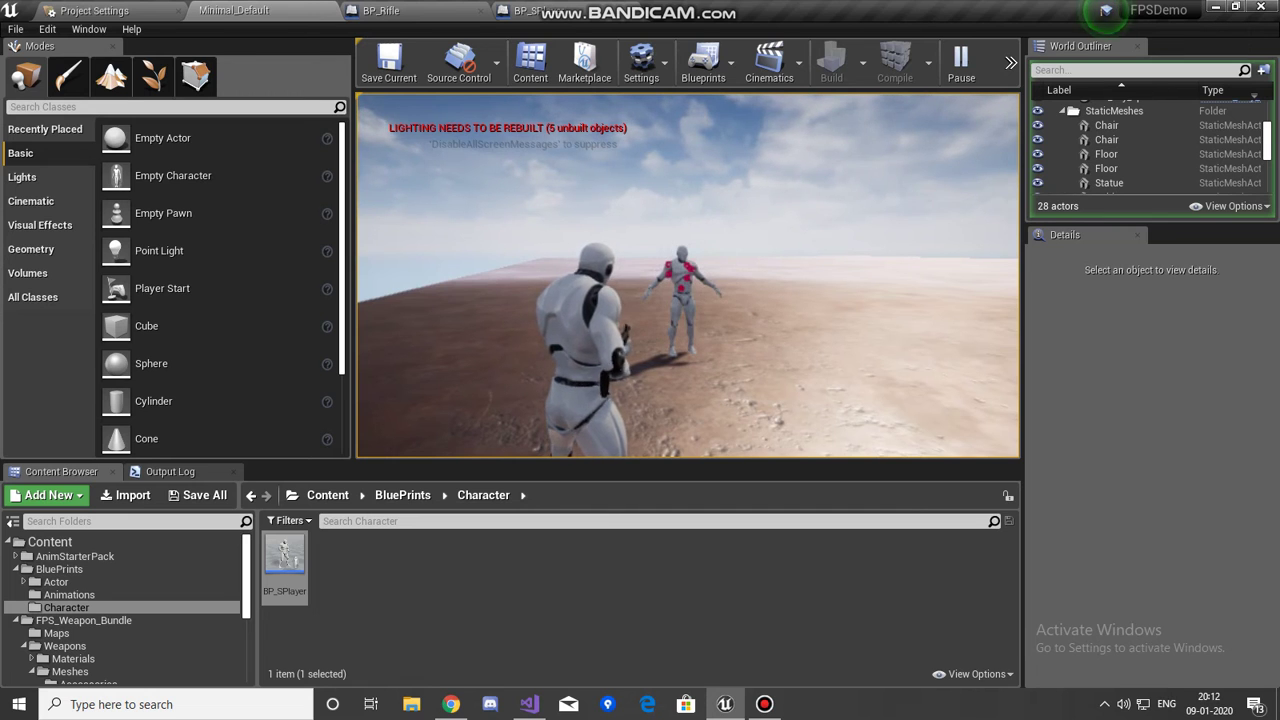
key(Escape)
Set BP_Rifle's Time Between Shots to 0, compile the blueprint, and return to the Minimal_Default level.
click(385, 10)
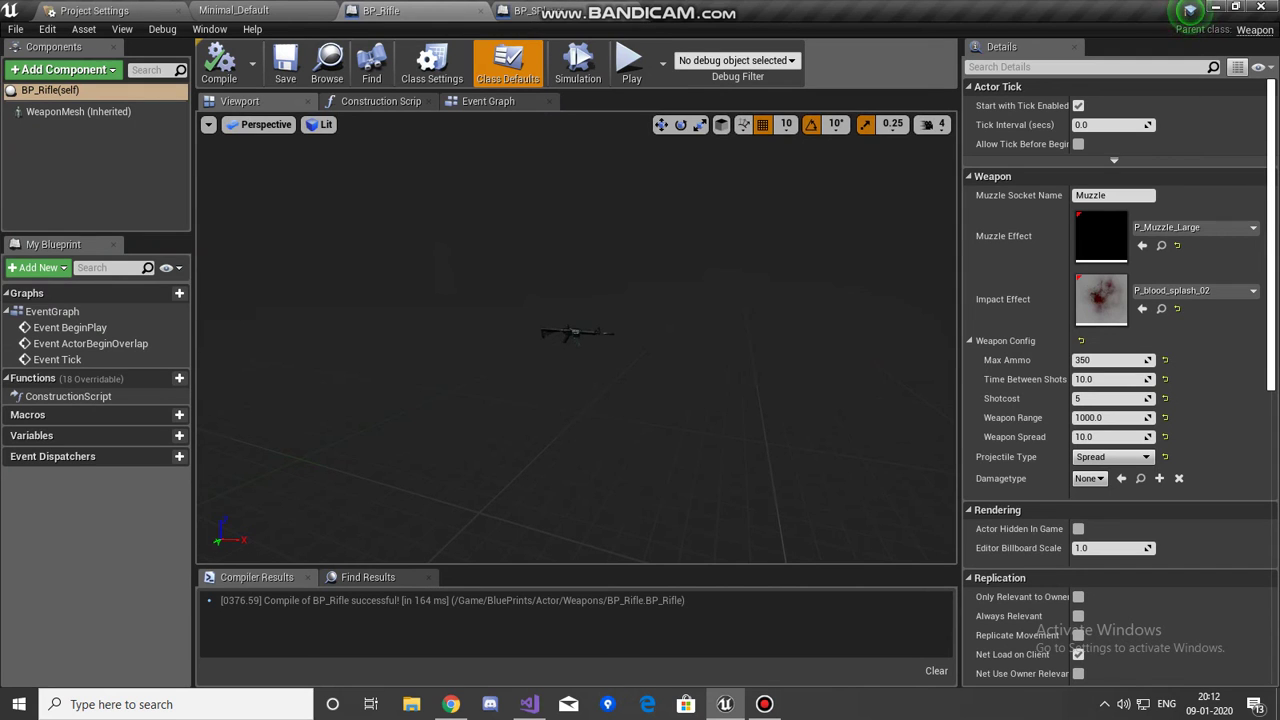
click(1095, 379)
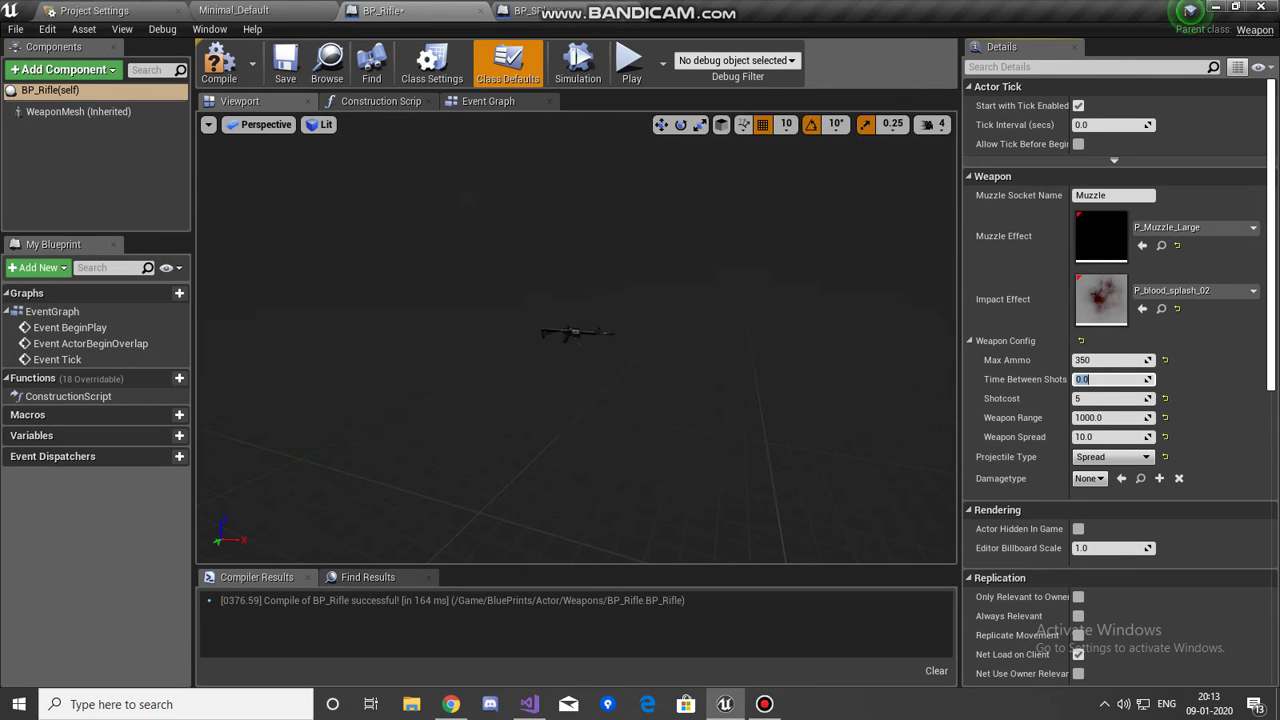
click(219, 63)
click(236, 11)
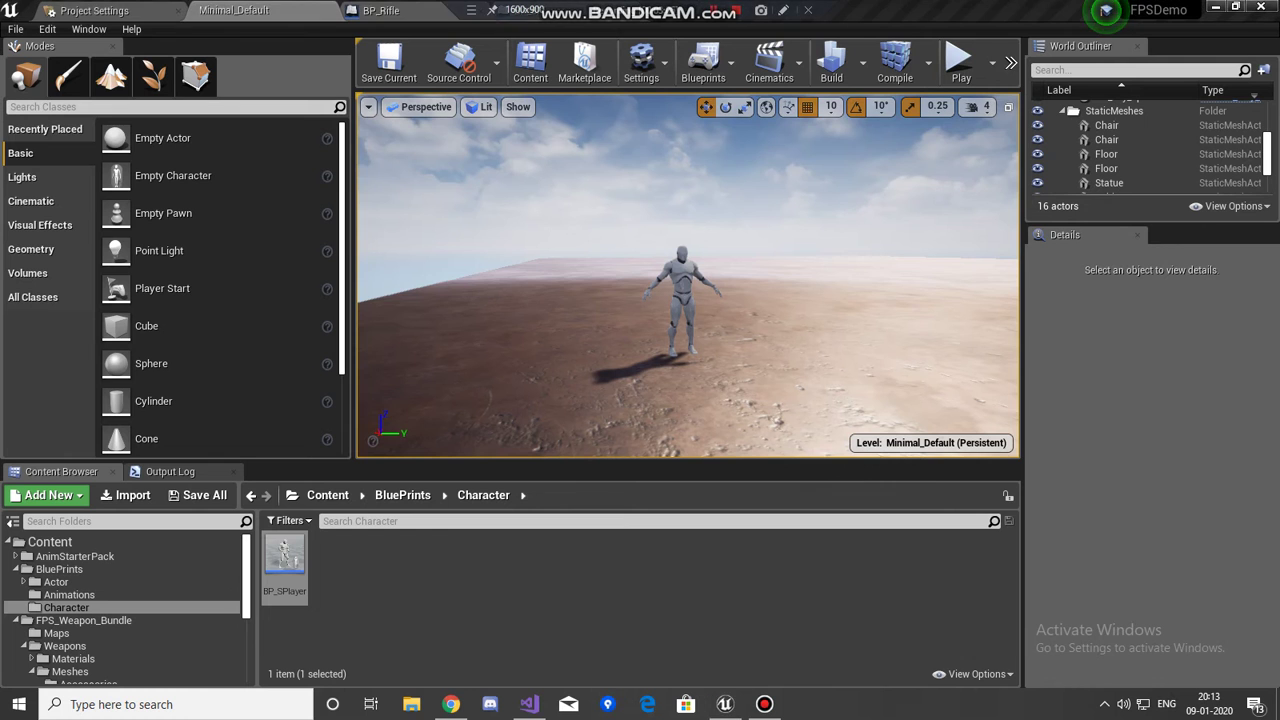
Play-test the 0 Time Between Shots setting in Minimal_Default by firing the rifle, and test walking forward and crouching.
click(850, 325)
click(962, 65)
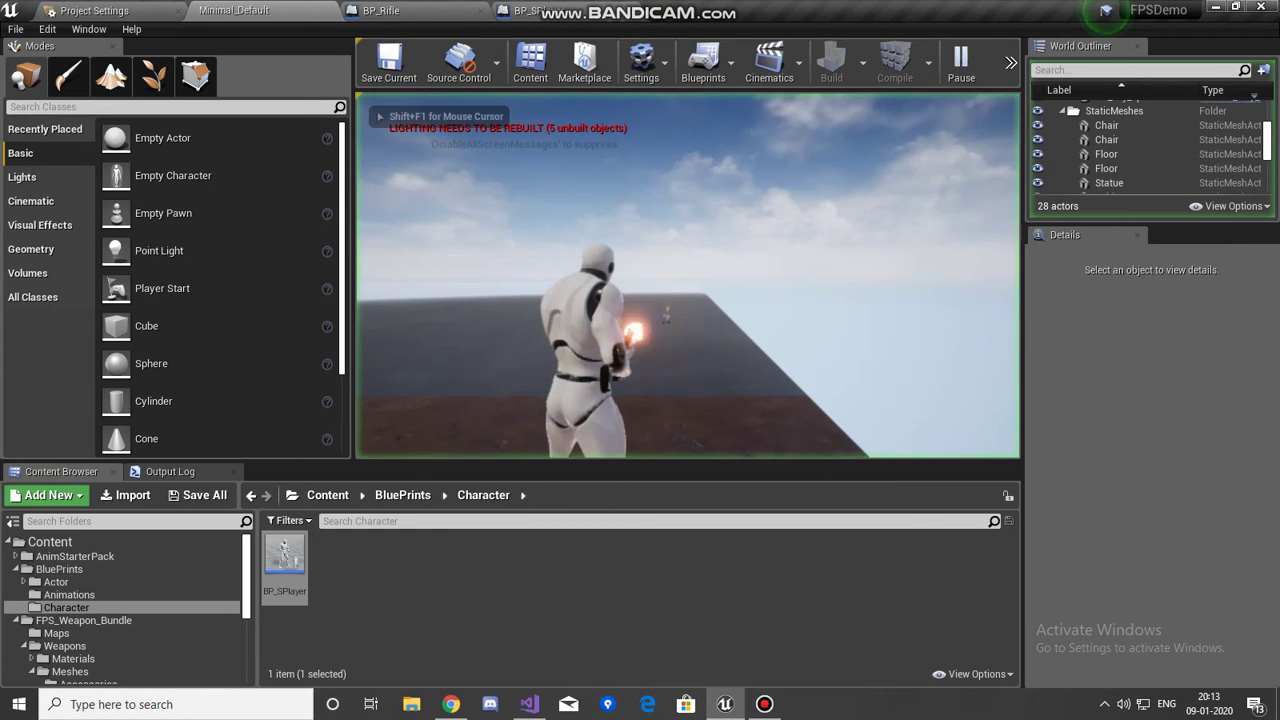
key(w)
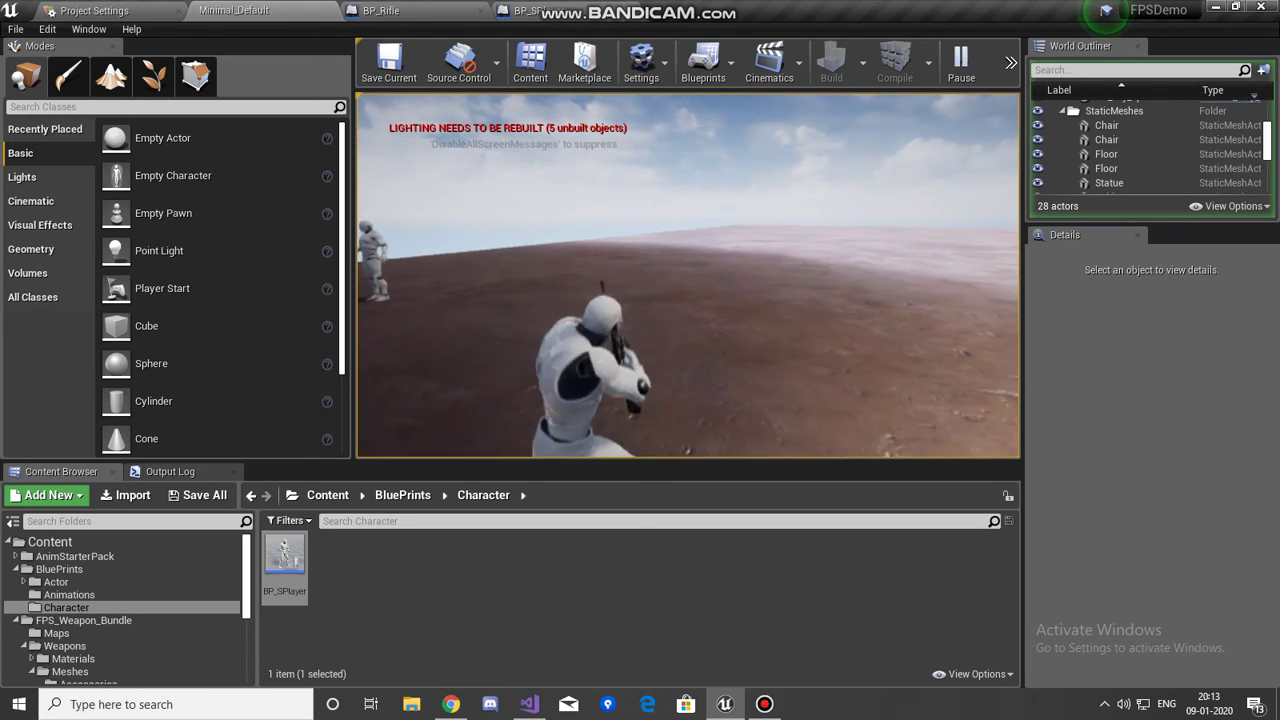
key(c)
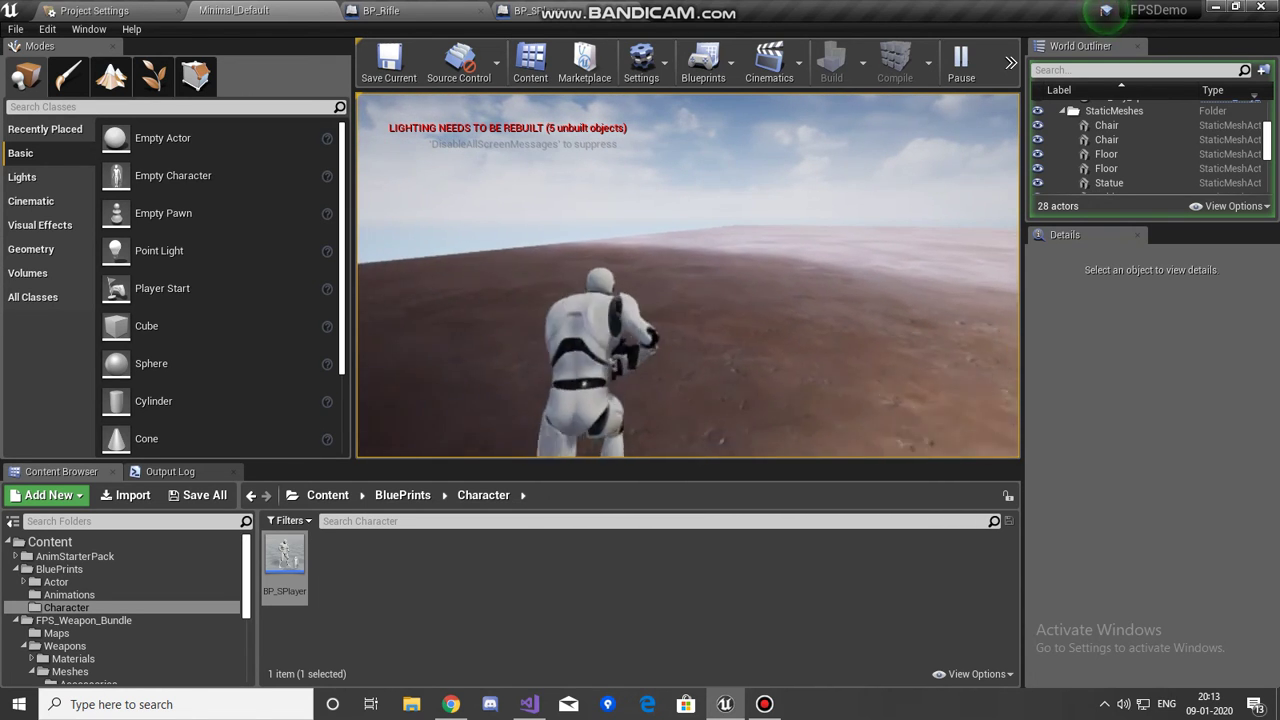
key(w)
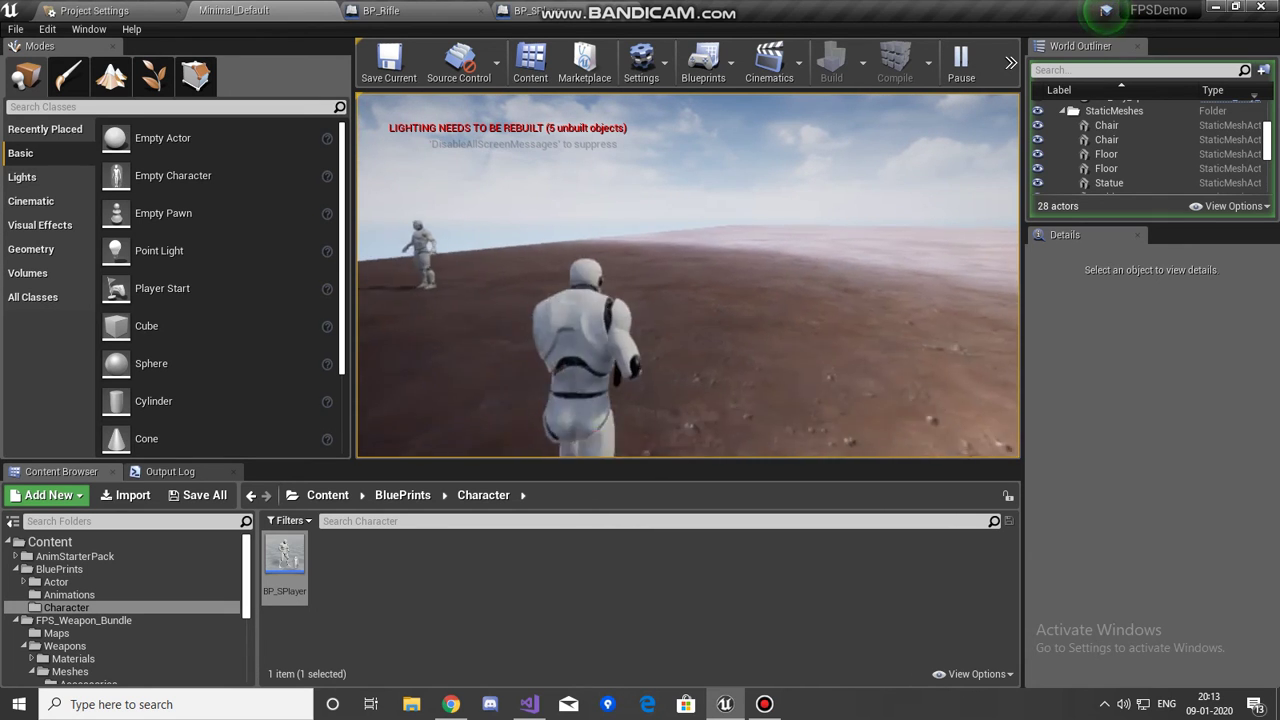
Test the character's jump by jumping repeatedly around the mannequin and backing away from it.
key(space)
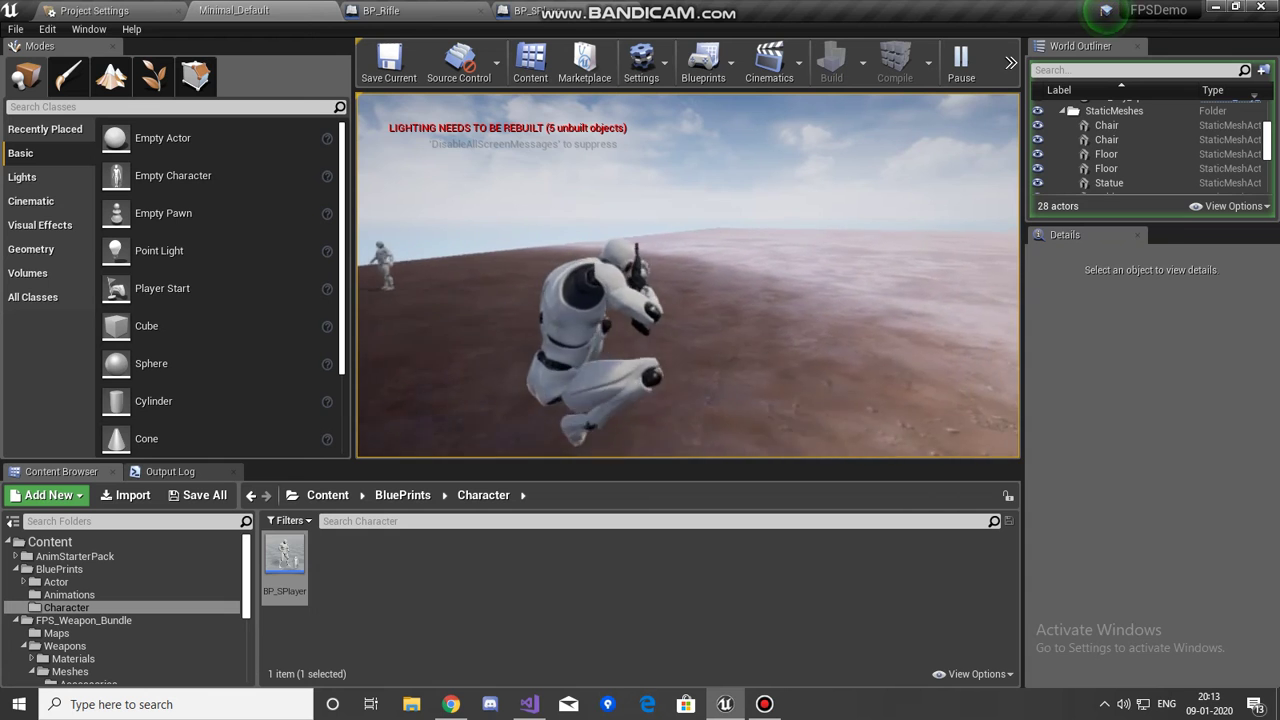
key(space)
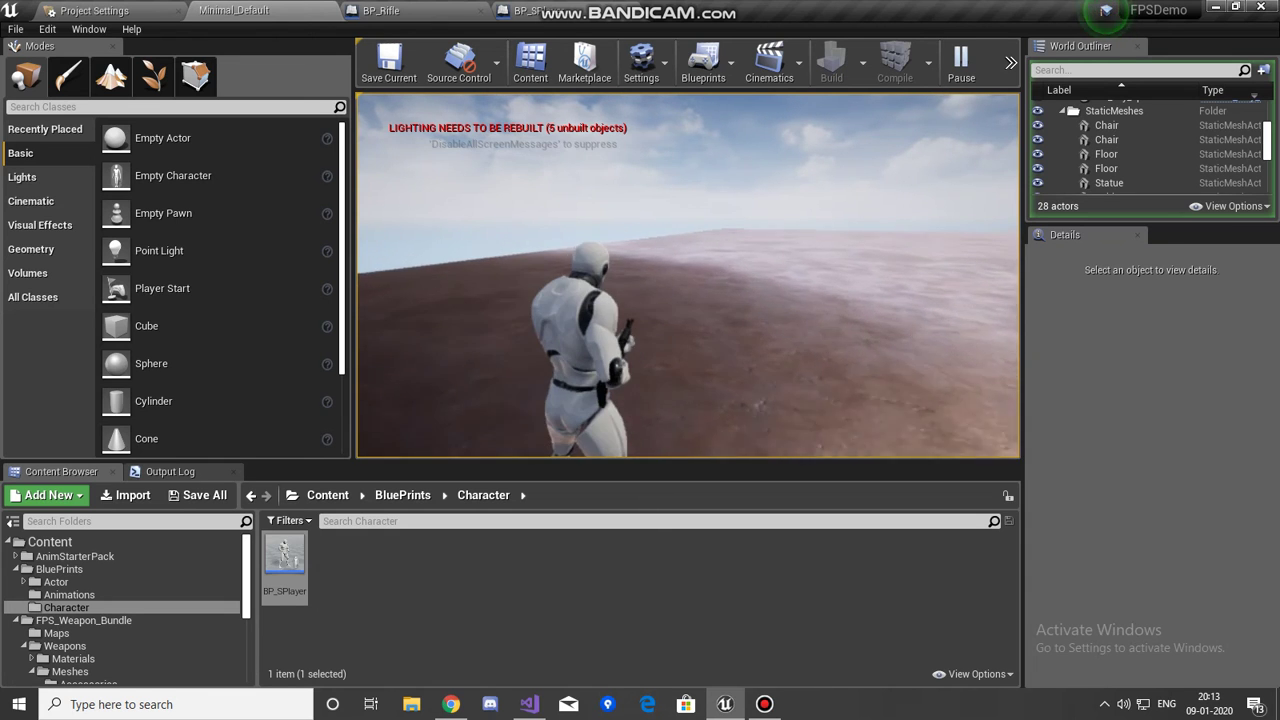
key(space)
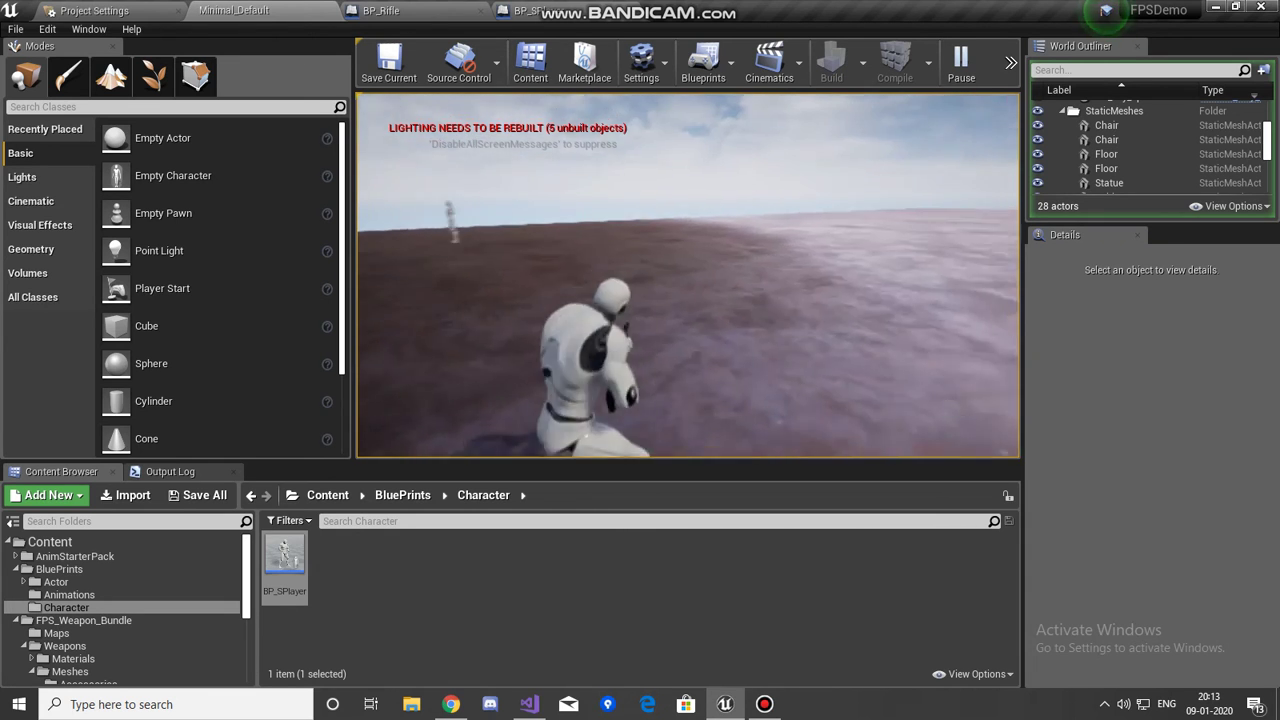
key(space)
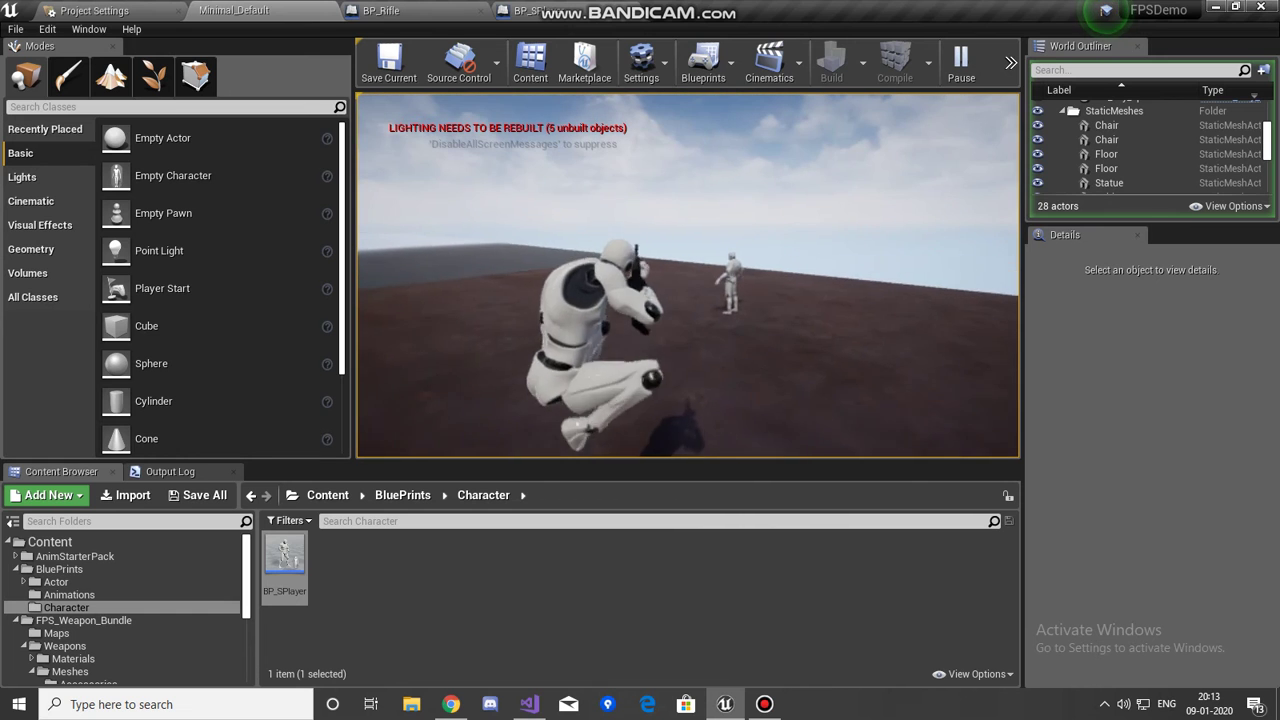
key(s)
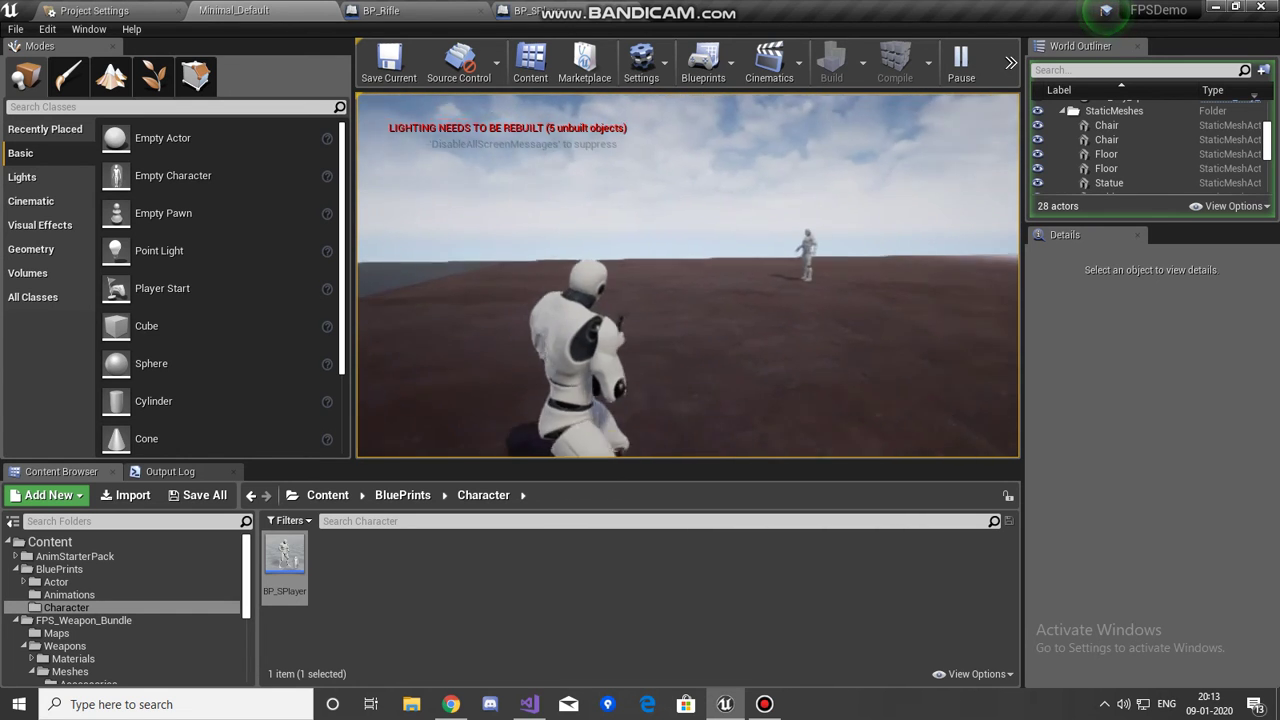
key(space)
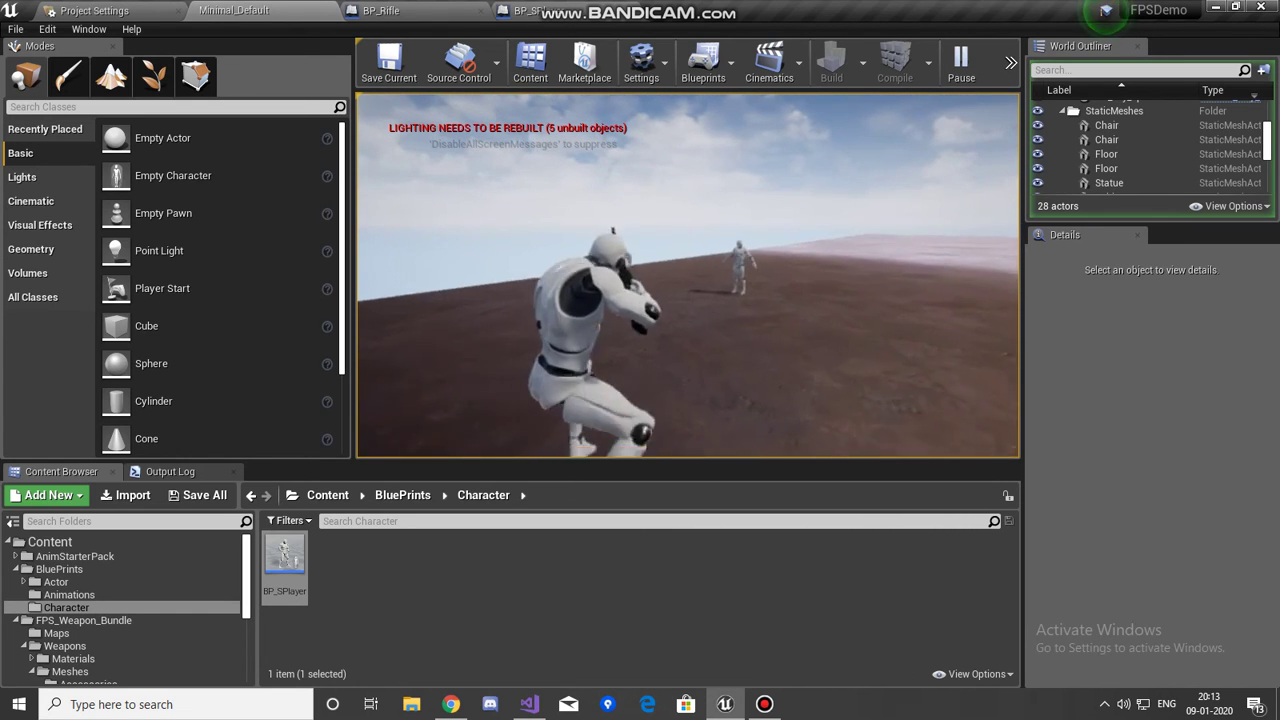
key(space)
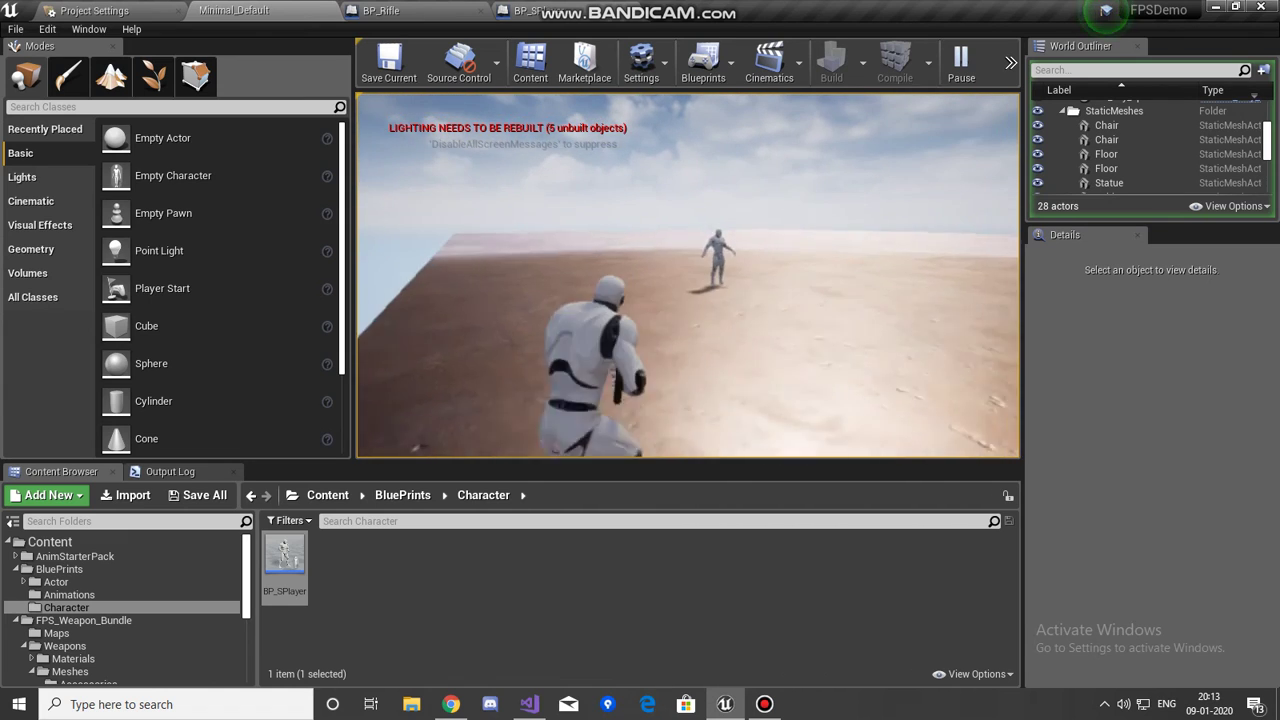
Approach the mannequin while testing jumping, crouching and sidestepping around it, and end the play session.
key(w)
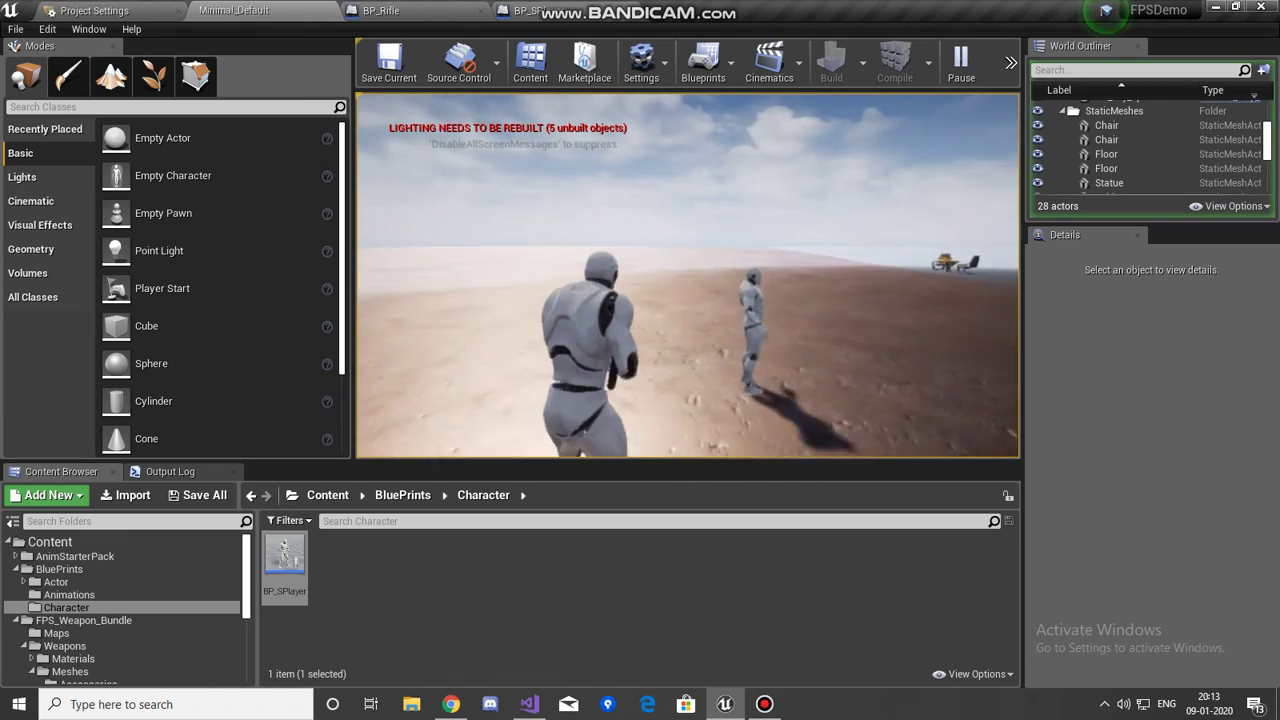
key(space)
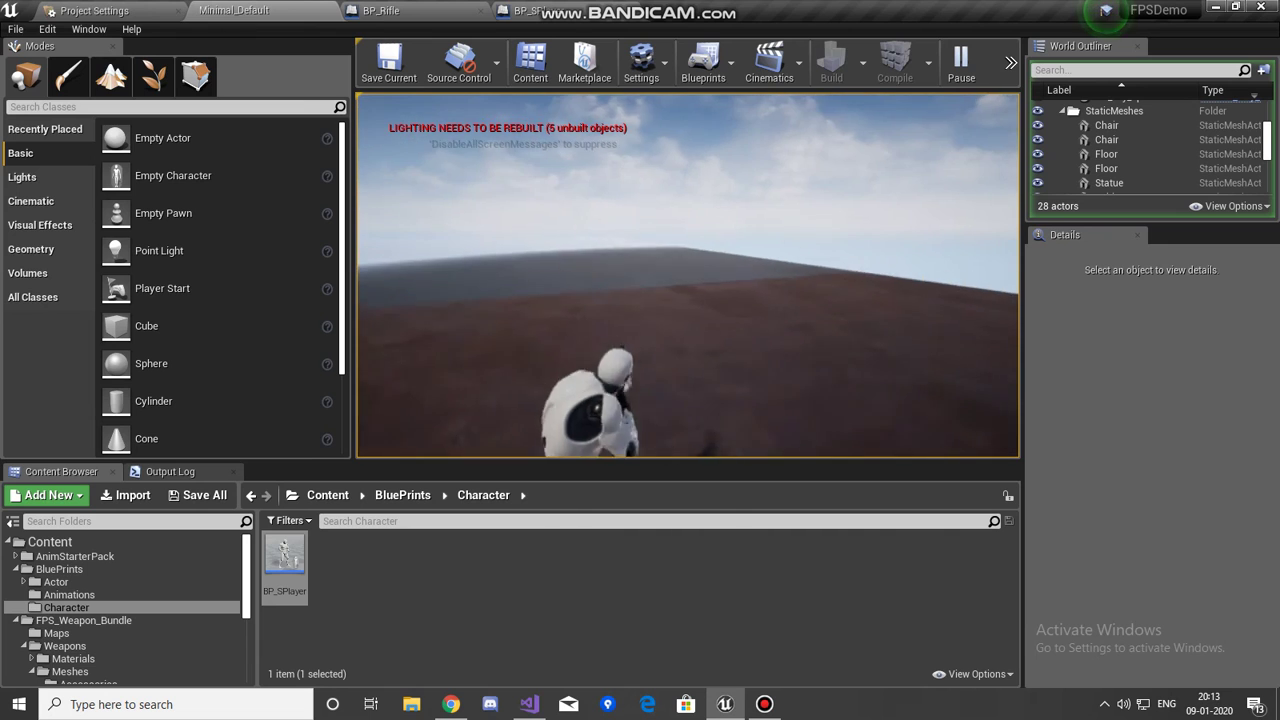
key(c)
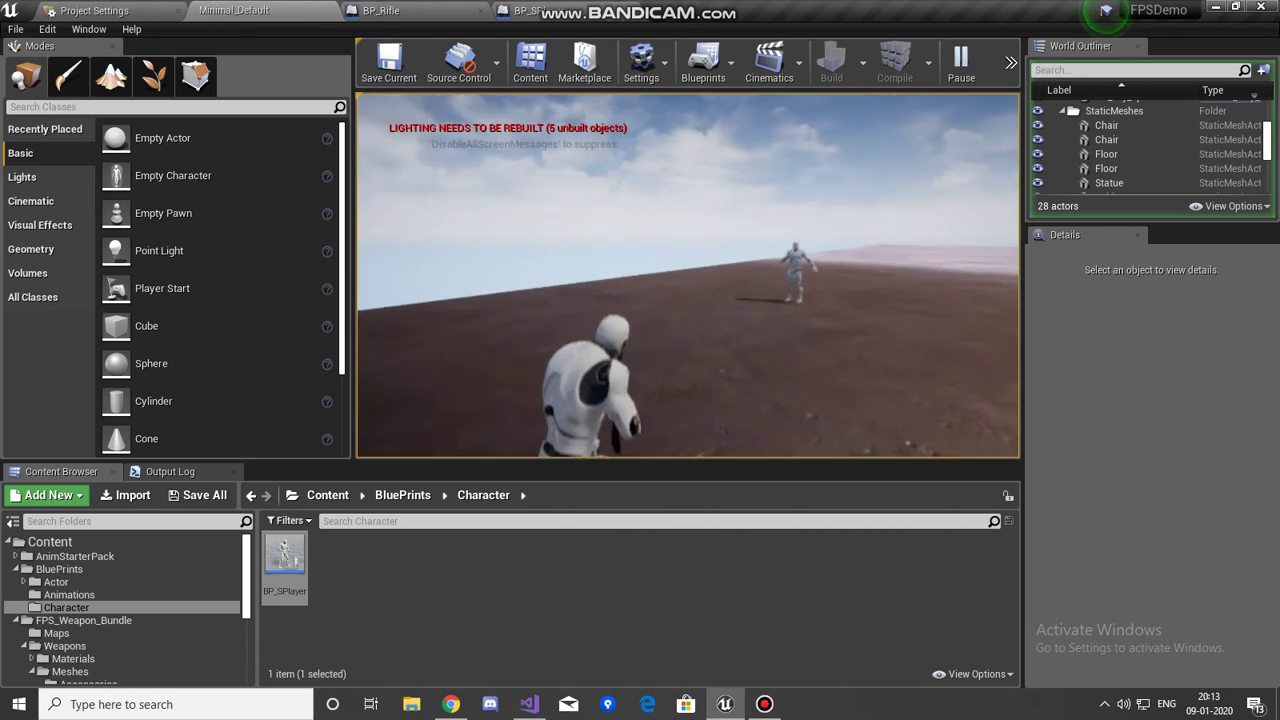
key(a)
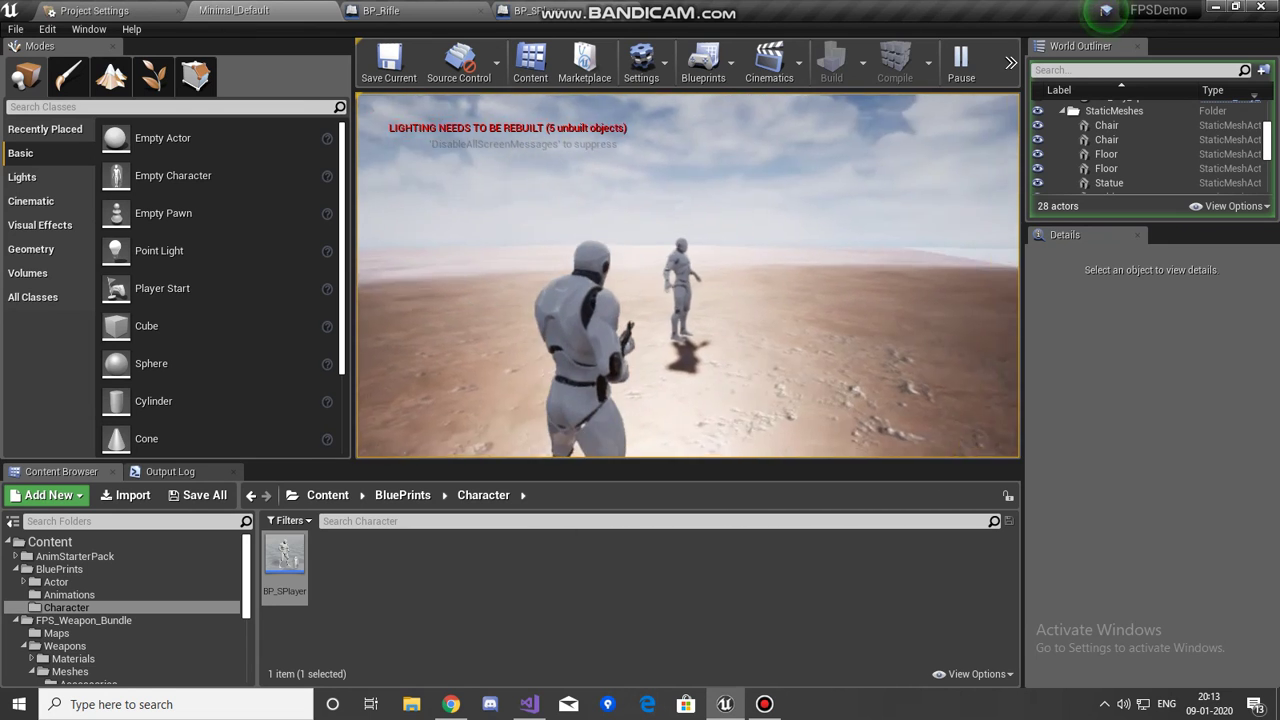
key(Escape)
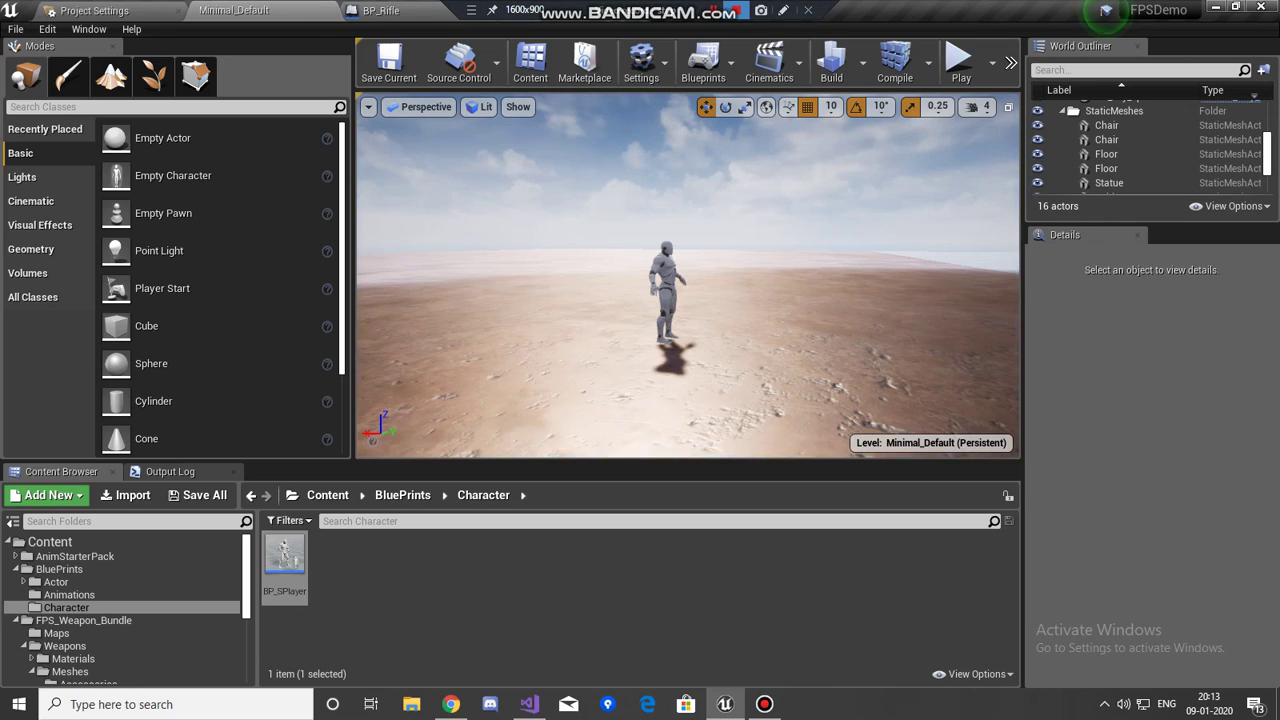